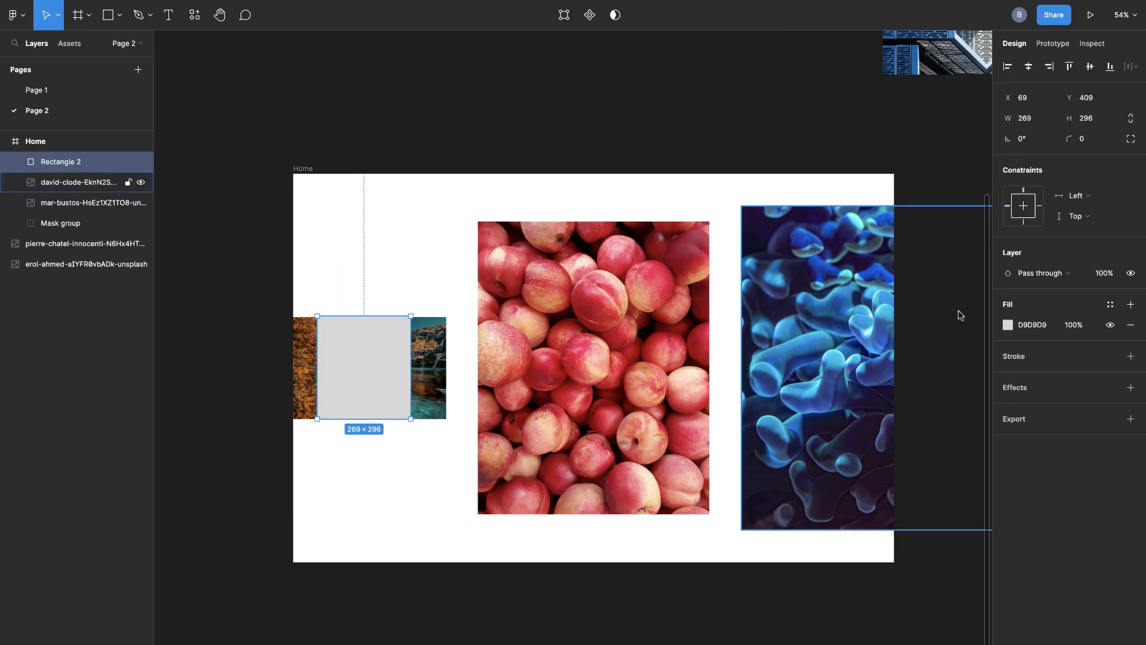
Resize the grey rectangle to 250 × 250 and move it down to Y 433 over the landscape photo.
click(1045, 117)
scroll(563, 286, left, 4)
scroll(563, 287, down, 2)
scroll(563, 287, left, 1)
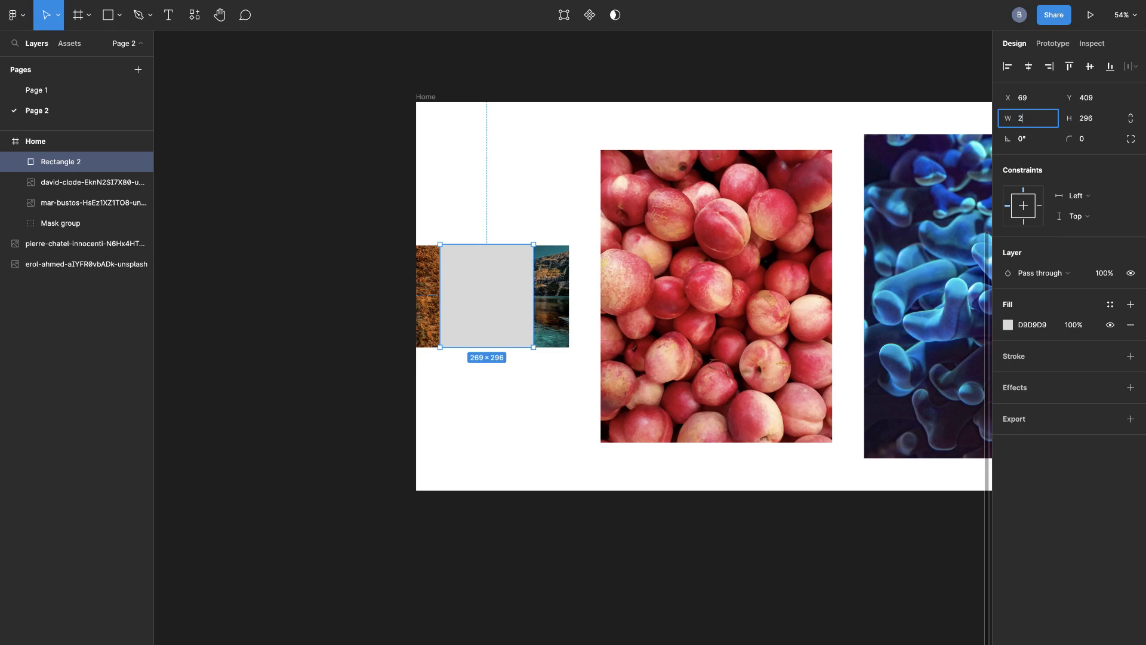
key(Tab)
text(250)
key(Return)
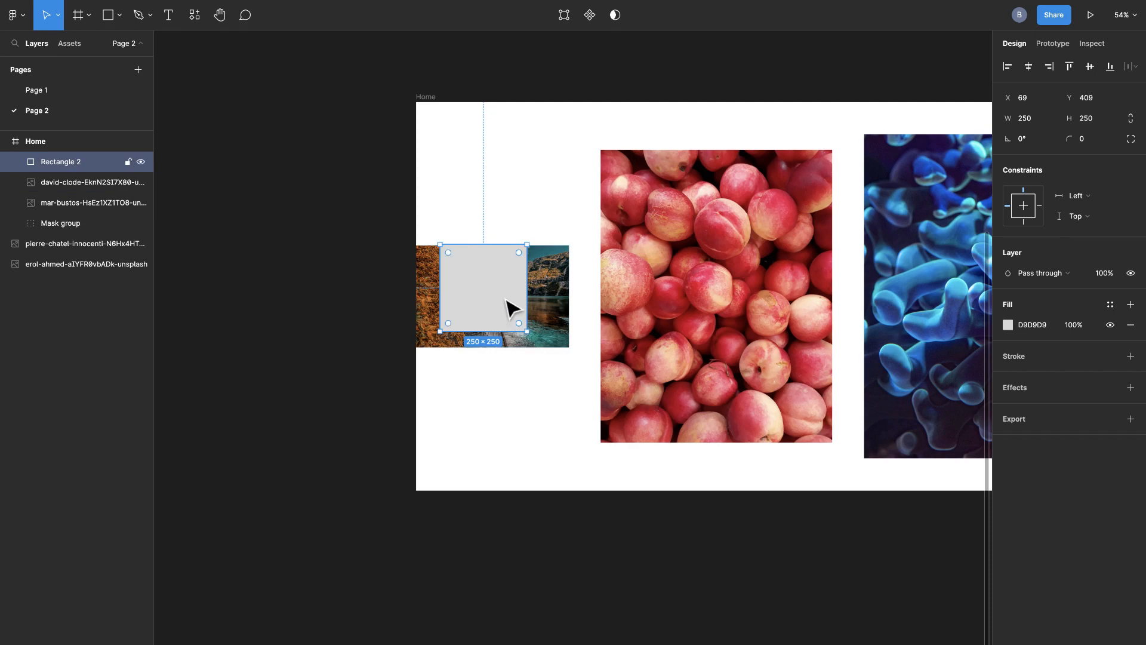
drag(506, 300, 505, 308)
click(558, 234)
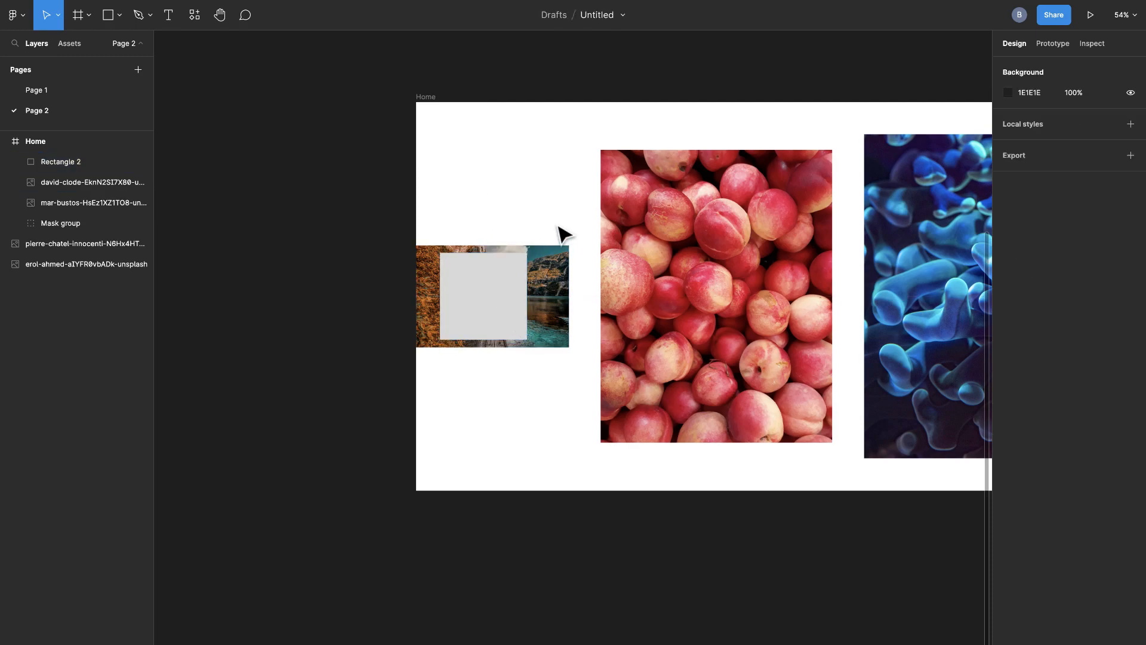
Send the grey square to the back and add the landscape photo to the selection.
right_click(512, 284)
click(493, 288)
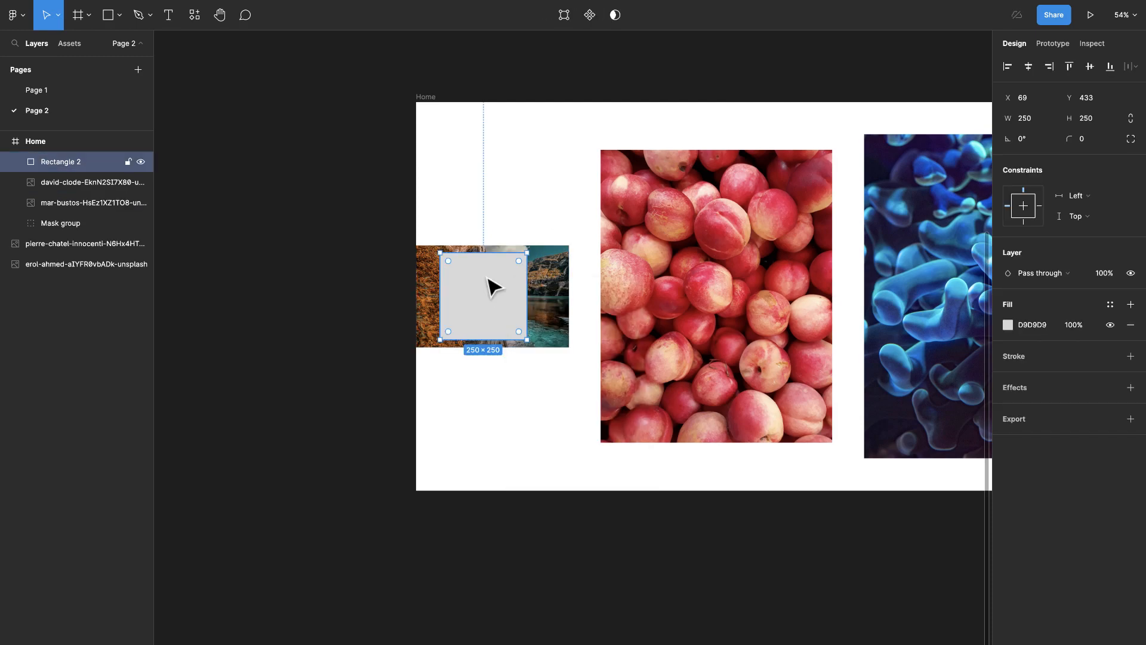
key([)
shift+click(494, 309)
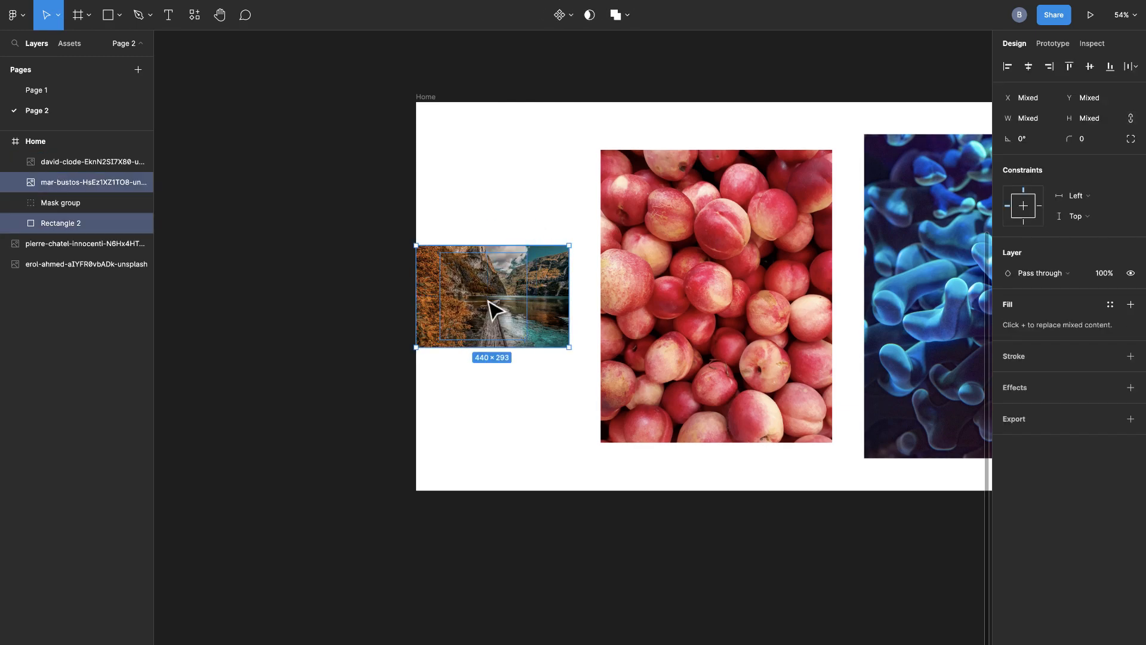
right_click(489, 288)
click(536, 418)
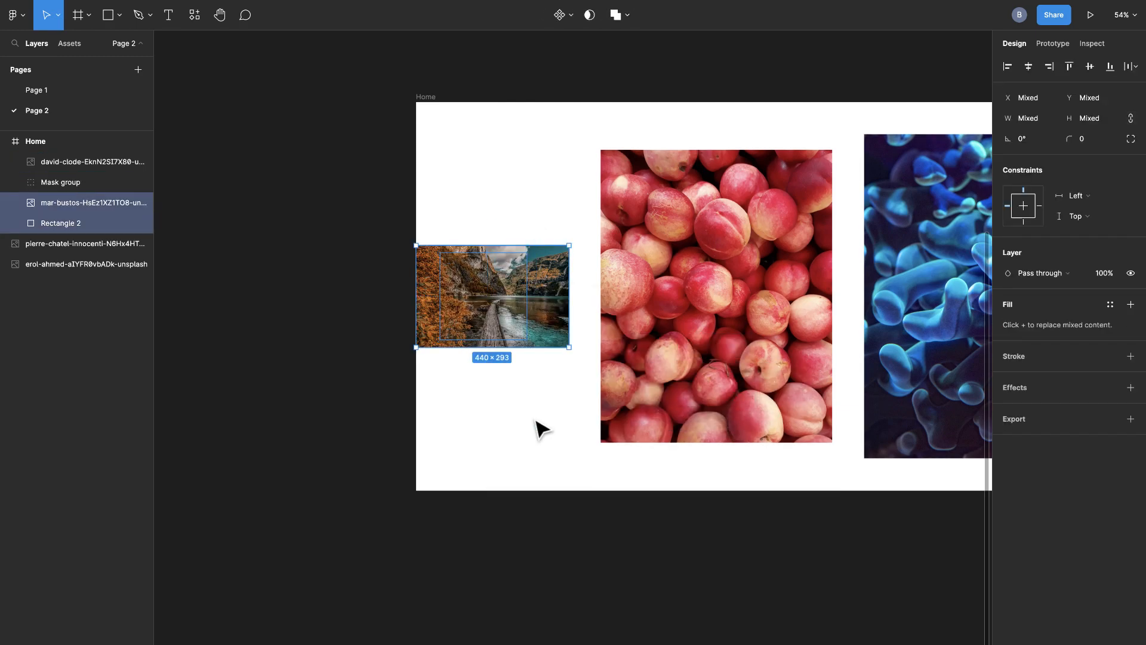
key(super+z)
Use the selected square as a mask for the landscape photo.
drag(535, 384, 478, 292)
right_click(472, 274)
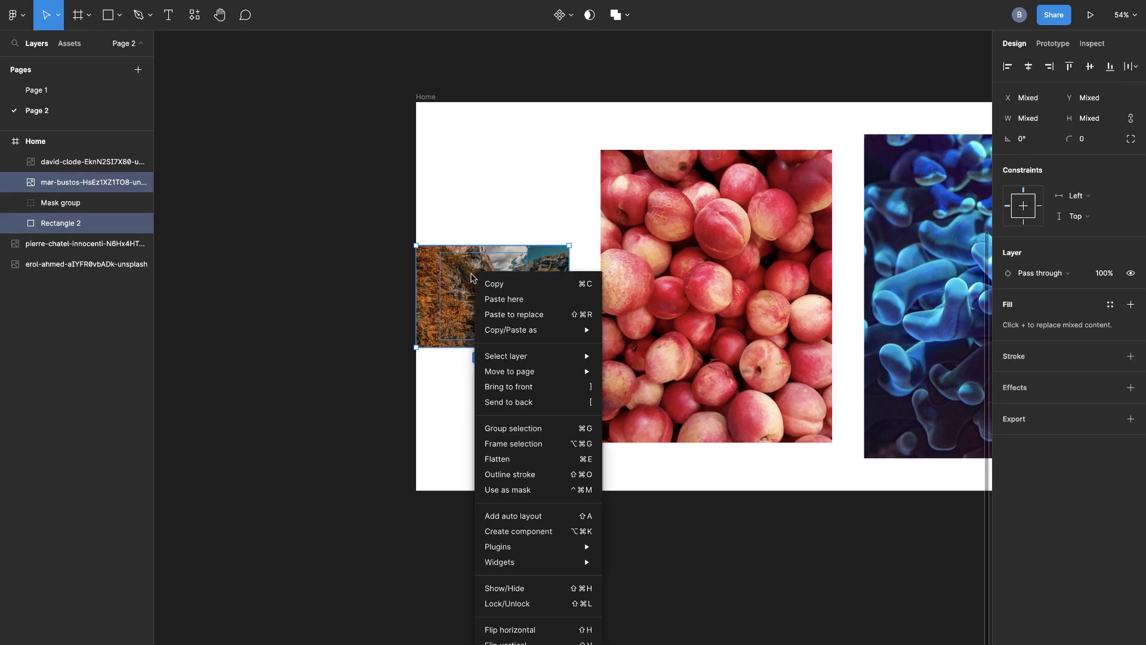
click(517, 489)
click(535, 384)
Draw a rectangle about 266 × 245 over the visible part of the blue abstract image.
scroll(535, 384, right, 5)
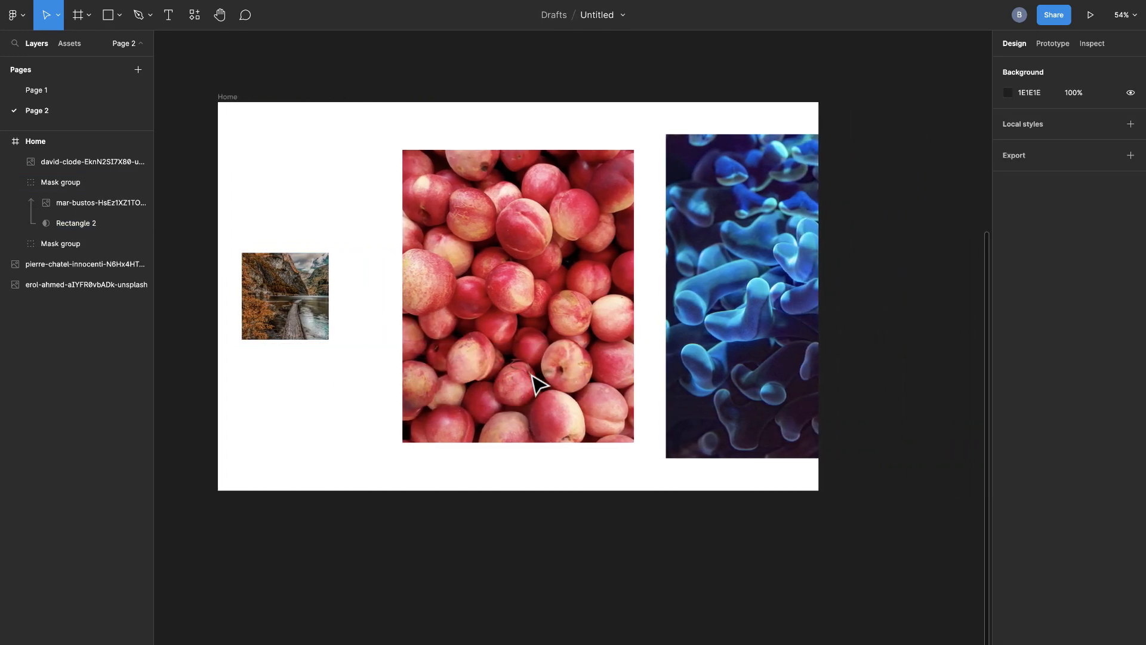
key(r)
drag(734, 257, 806, 342)
drag(735, 287, 712, 287)
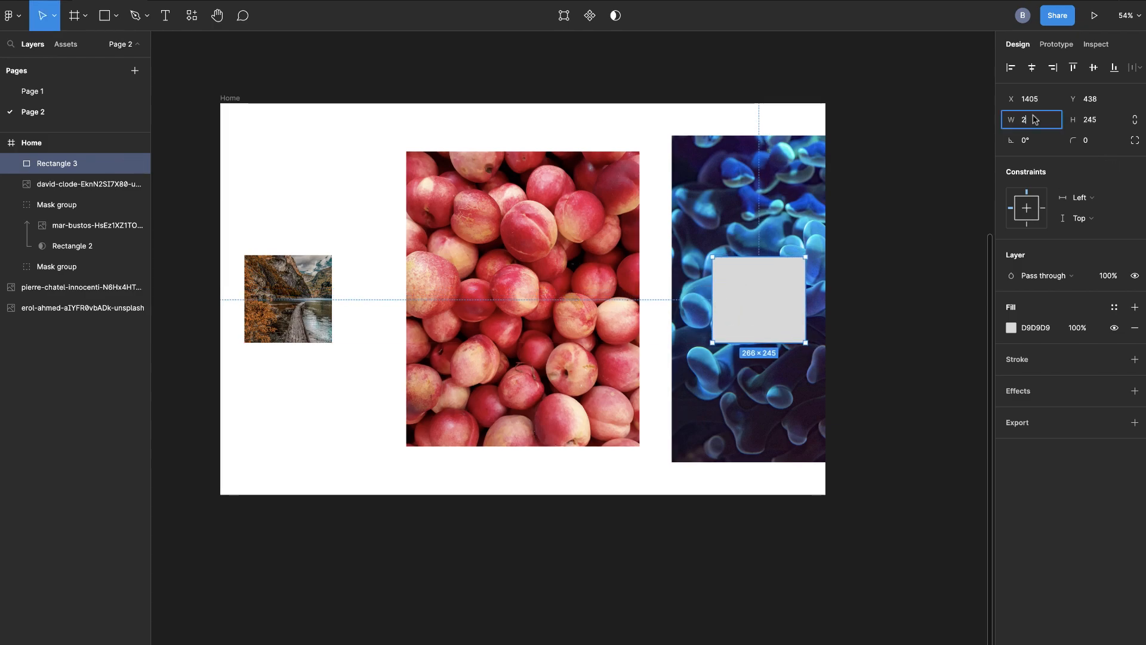
Set the new rectangle to 250 × 250 and align it vertically with the masked landscape photo at X 1409, Y 433.
text(250)
click(1107, 121)
text(250)
key(Return)
click(875, 285)
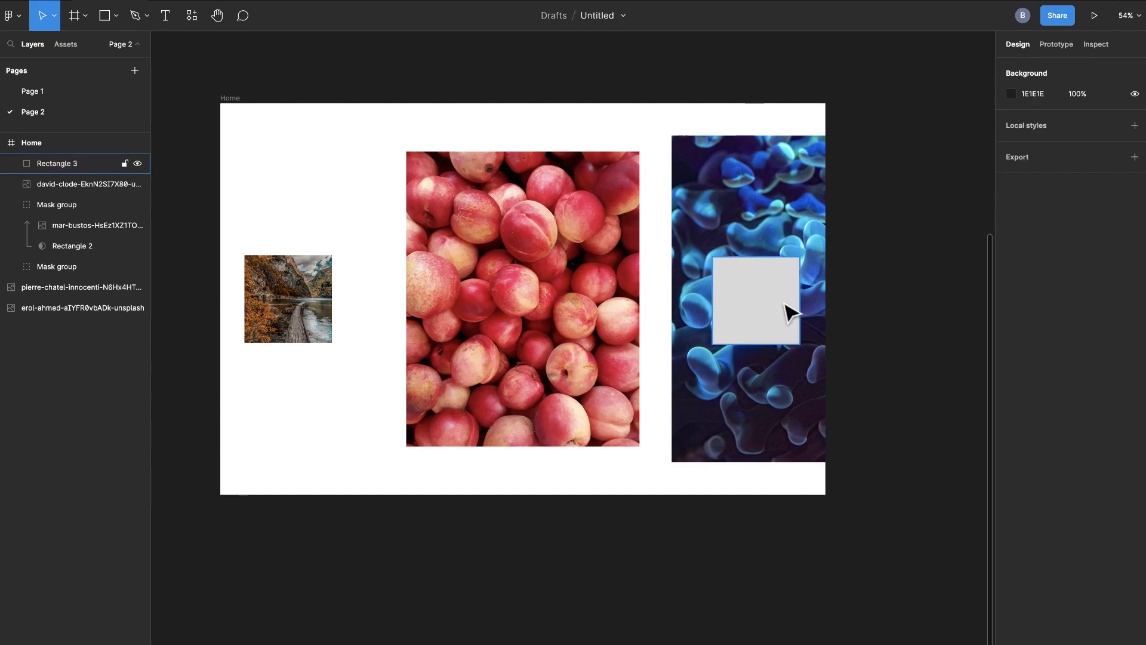
drag(761, 304, 762, 303)
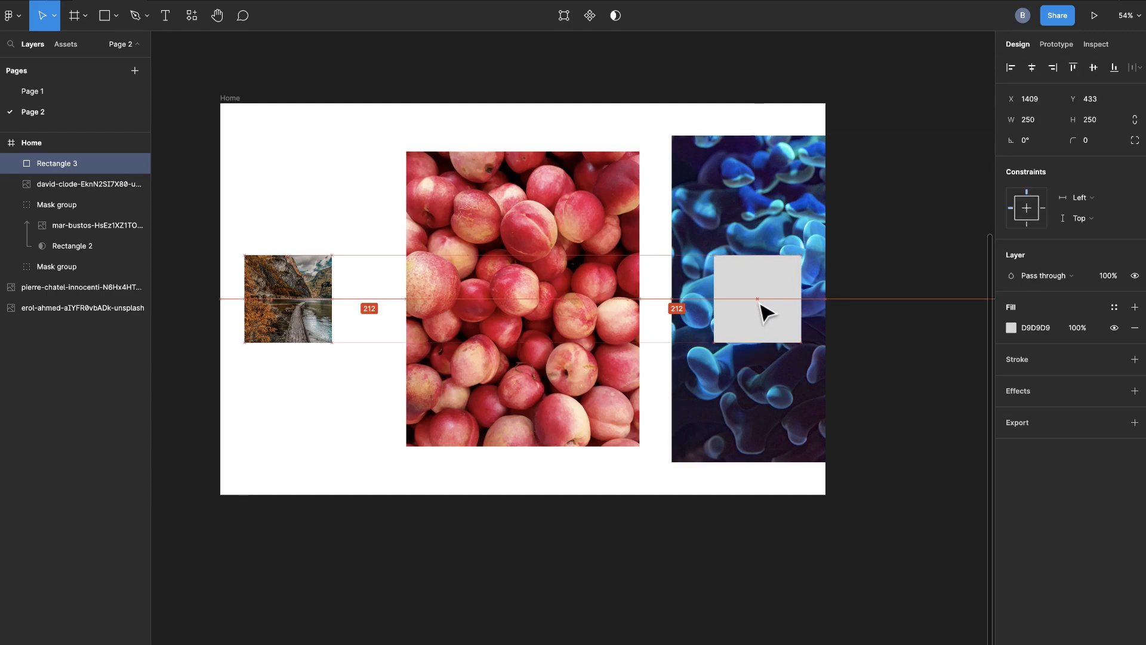
Send the new grey square to the back, behind the blue abstract image.
shift+click(809, 287)
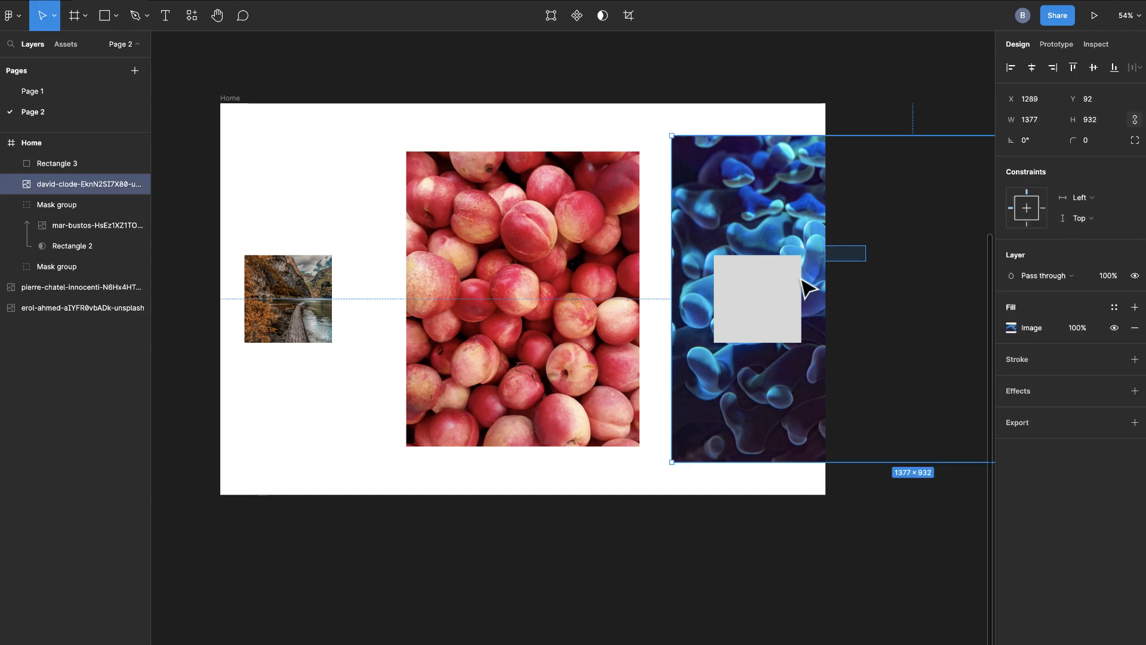
click(756, 130)
click(760, 270)
key([)
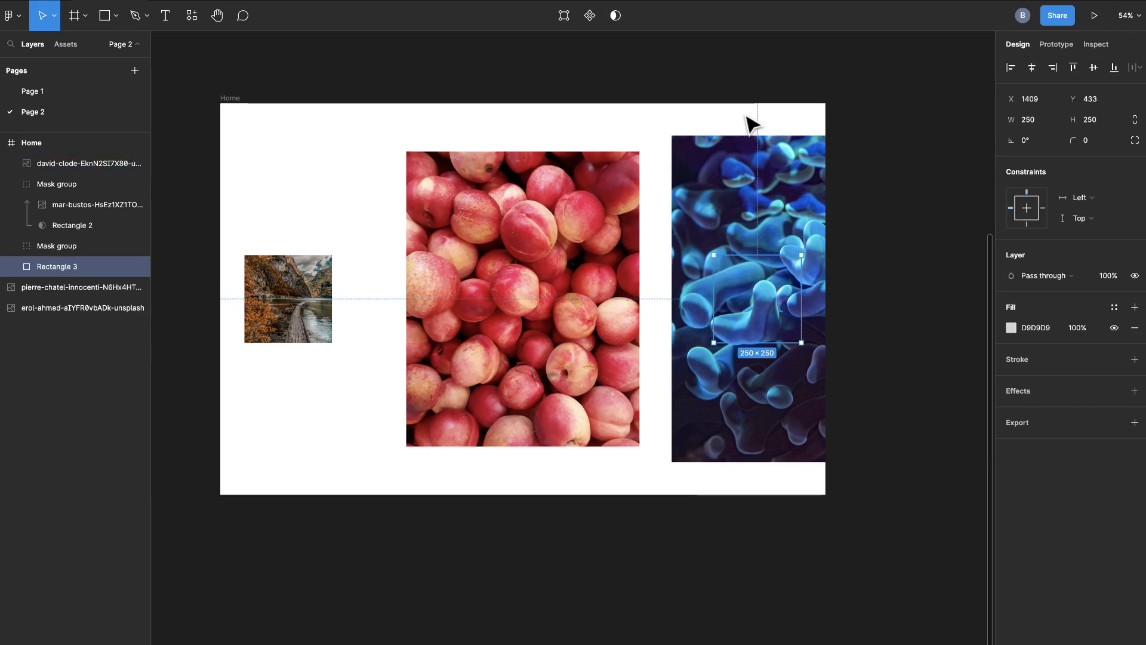
Mask the blue abstract image with the square behind it.
shift+click(780, 269)
right_click(774, 291)
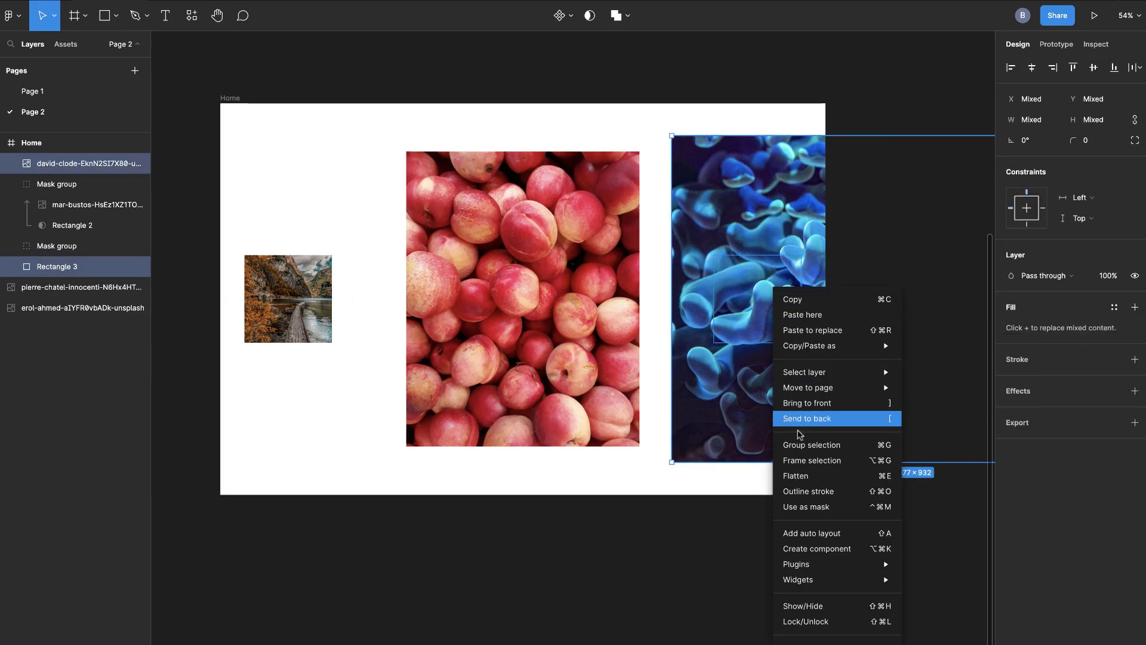
click(692, 413)
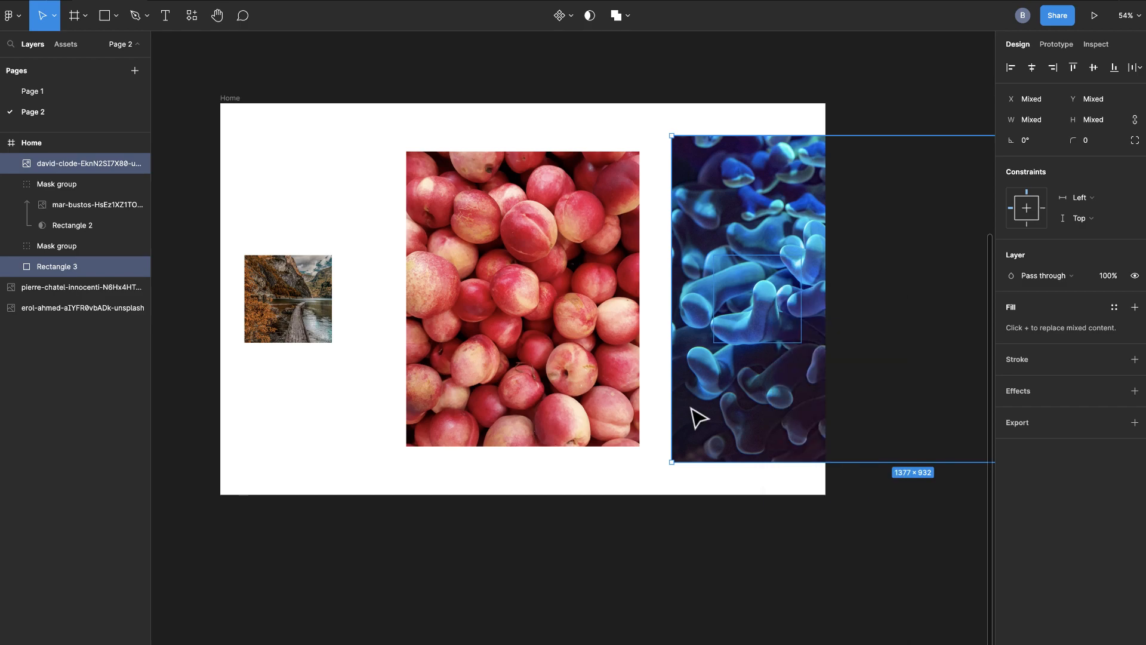
scroll(691, 404, right, 2)
right_click(652, 295)
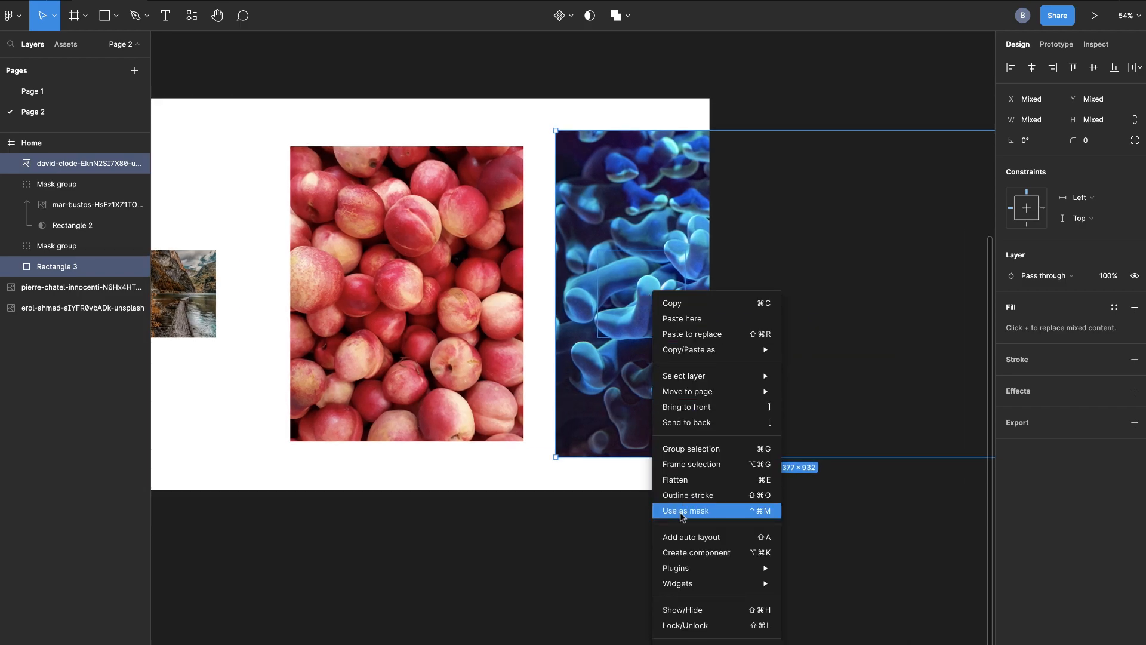
click(682, 511)
click(852, 464)
Duplicate the masked blue image and place the copy directly left of the original, overlapping the peach photo.
scroll(845, 463, left, 2)
scroll(807, 389, down, 5)
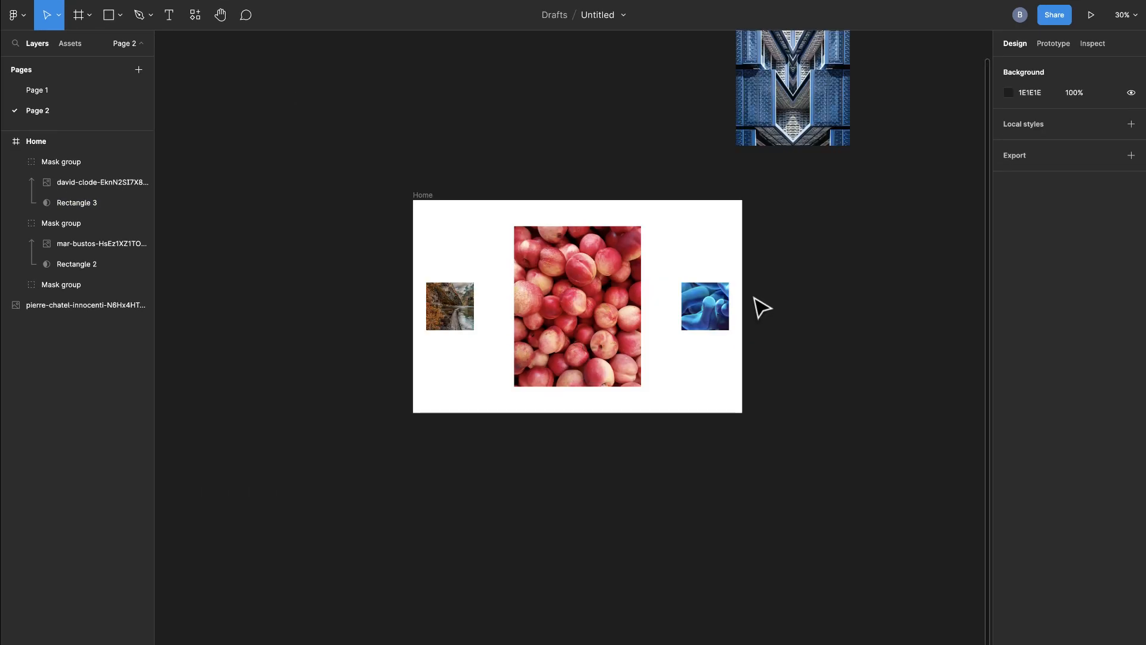
drag(718, 318, 671, 315)
Paste the succulent photo into the original blue image's mask group and delete the blue image from that group.
click(712, 306)
double_click(712, 306)
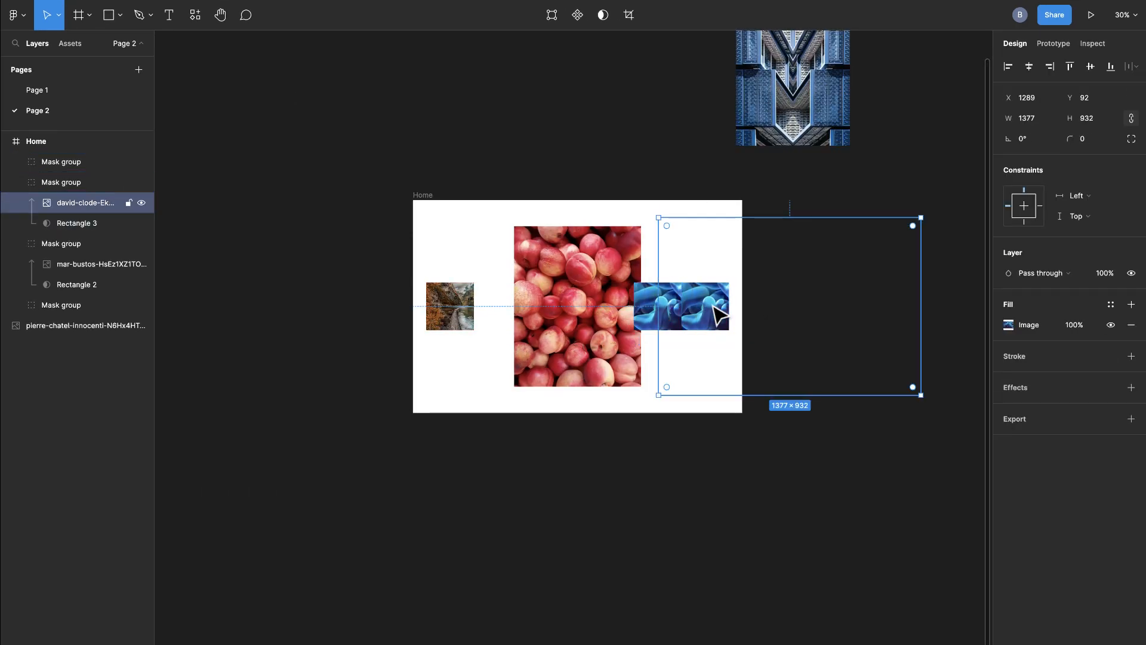
key(super+v)
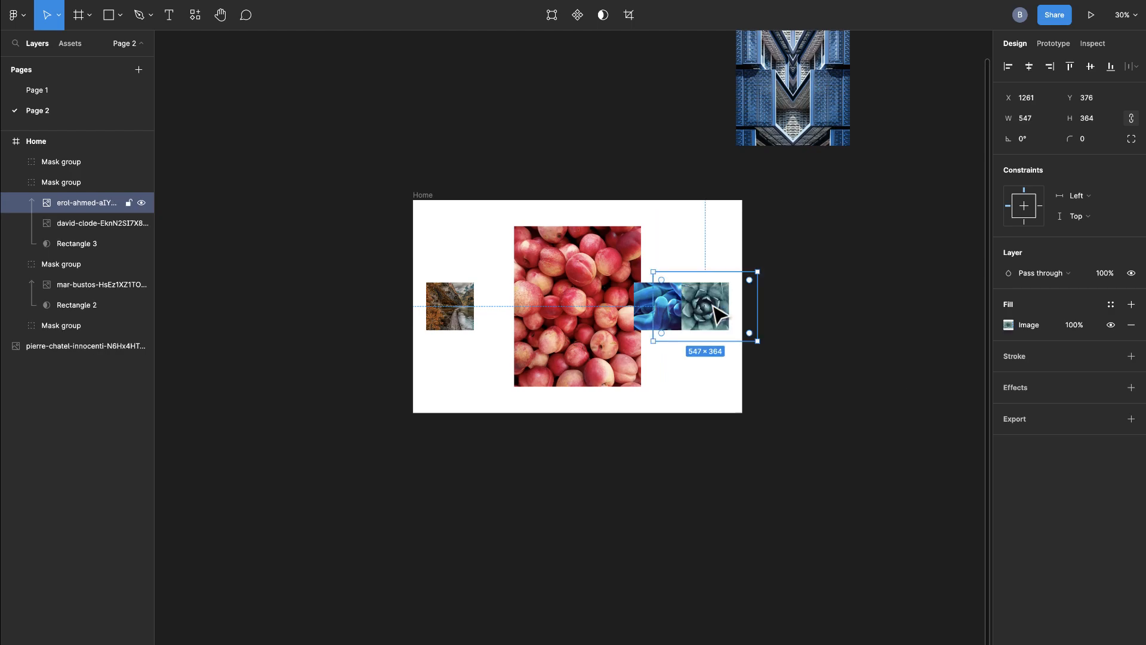
click(89, 223)
key(Delete)
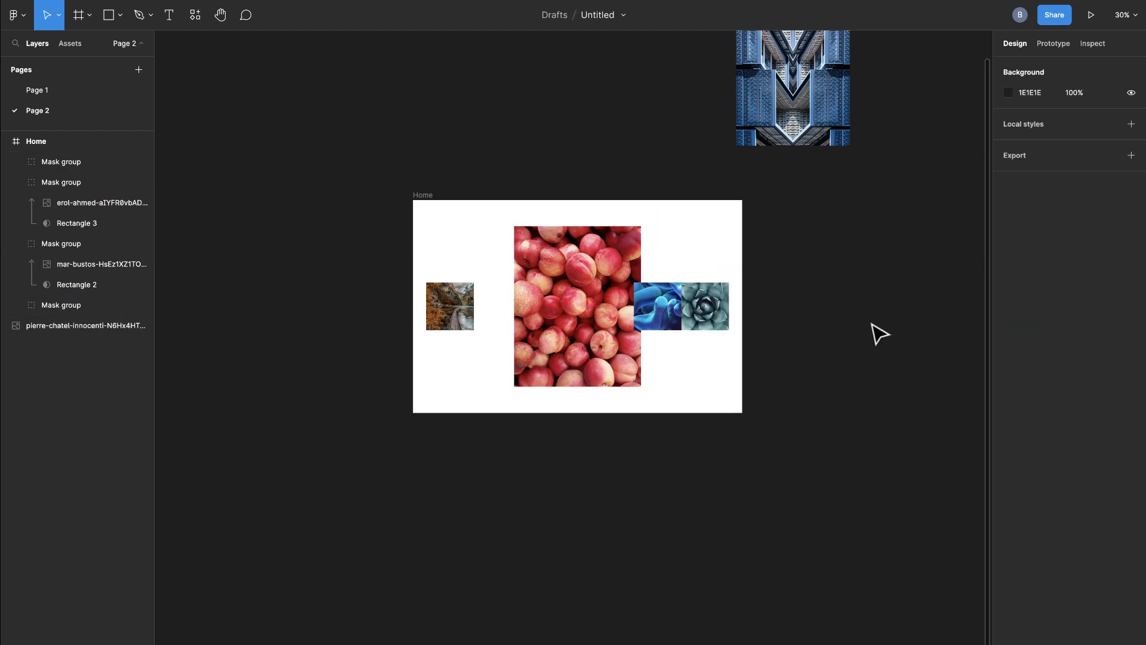
Enlarge the succulent photo inside its mask to 1263 × 840, keeping it centred.
click(84, 203)
drag(761, 271, 826, 226)
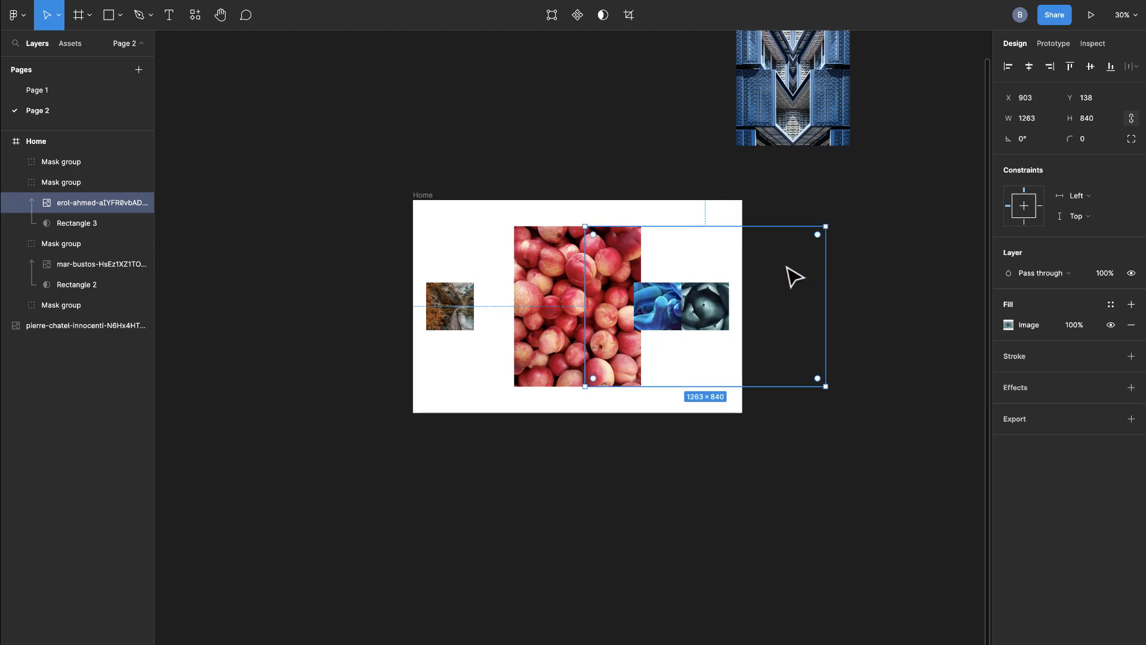
click(874, 309)
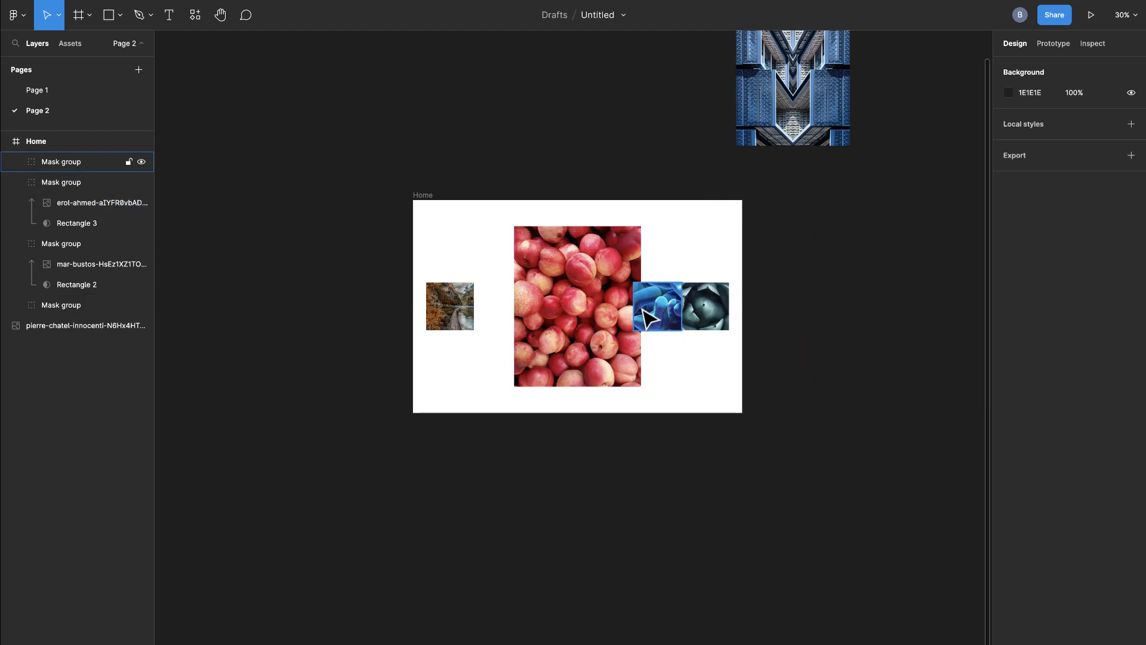
Move the duplicated masked blue image just past the Home frame's right edge, keeping it within the frame's layers.
drag(652, 317, 786, 325)
key(super+z)
click(850, 334)
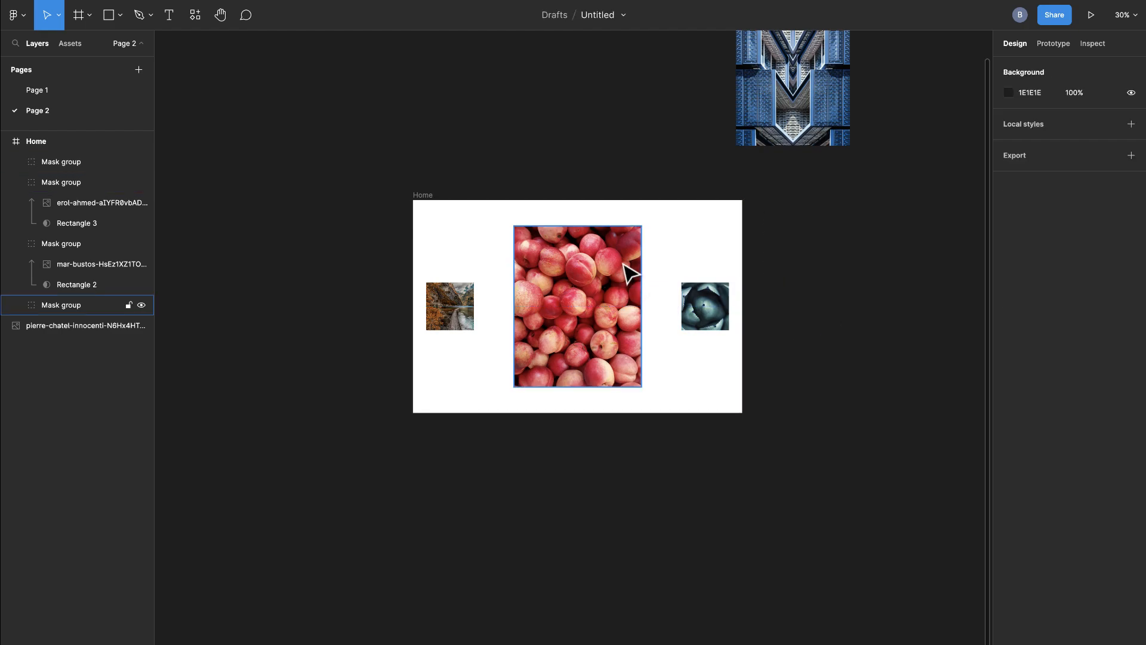
Sample a fill colour for the Home frame from the peach photo and adjust it to a salmon orange.
click(424, 197)
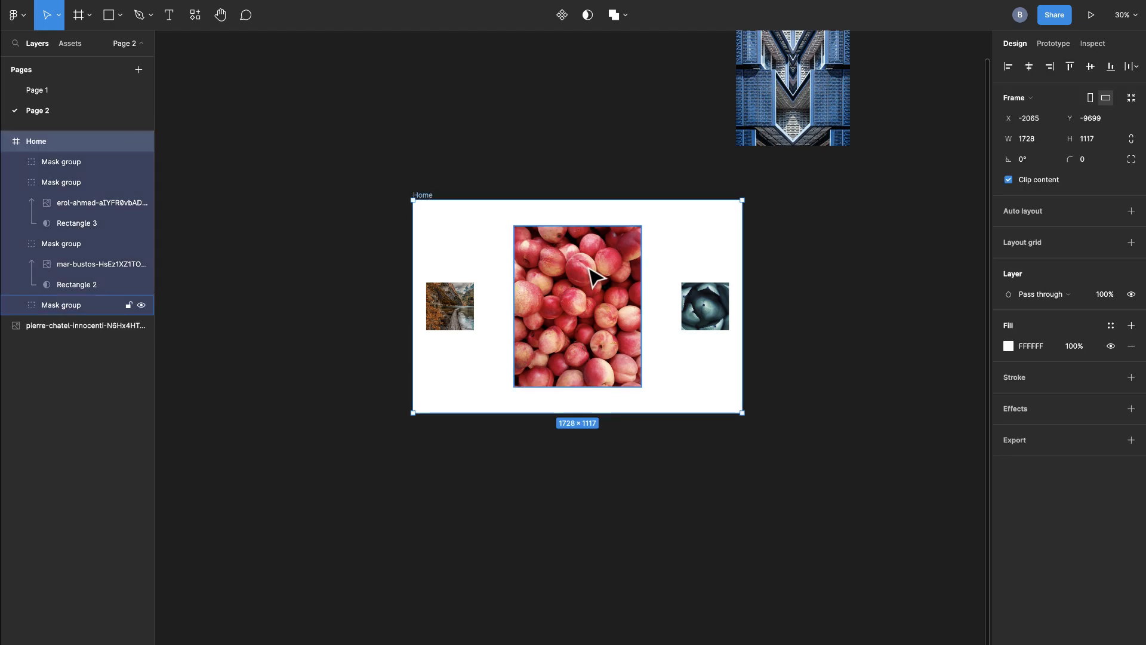
key(i)
click(612, 259)
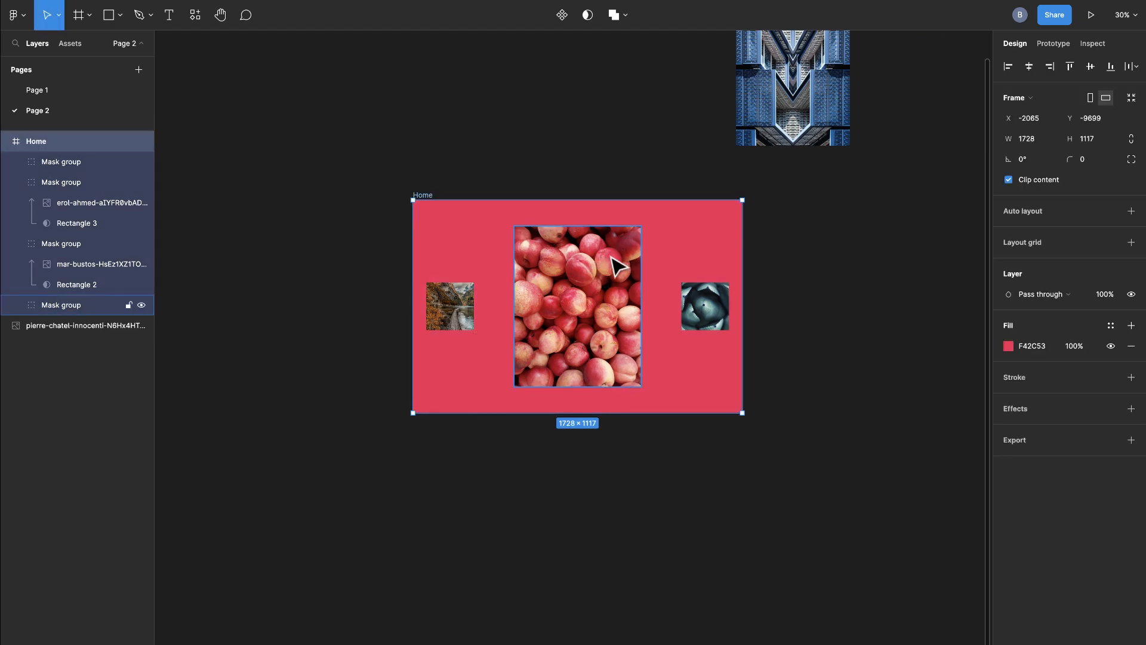
click(1009, 346)
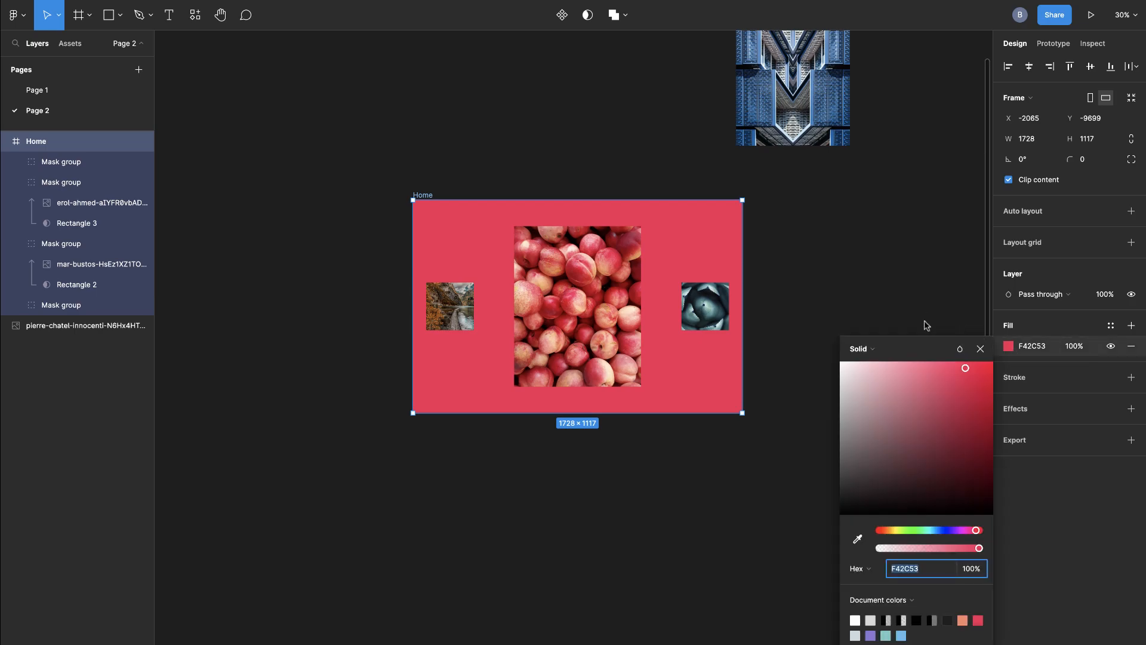
click(932, 363)
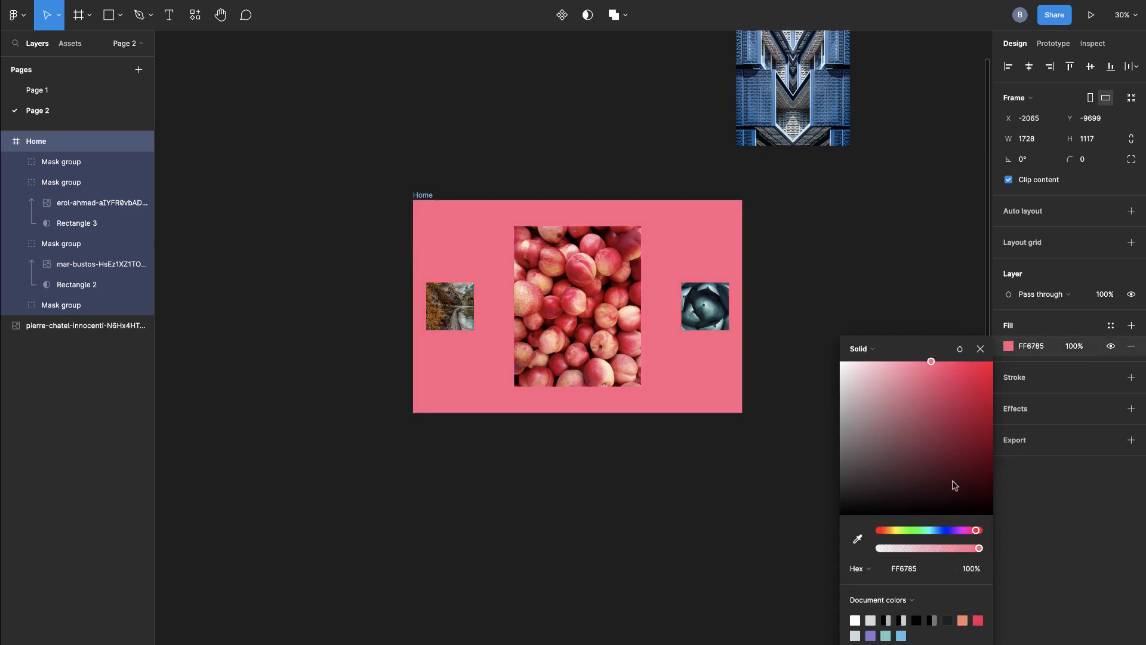
click(886, 531)
click(789, 331)
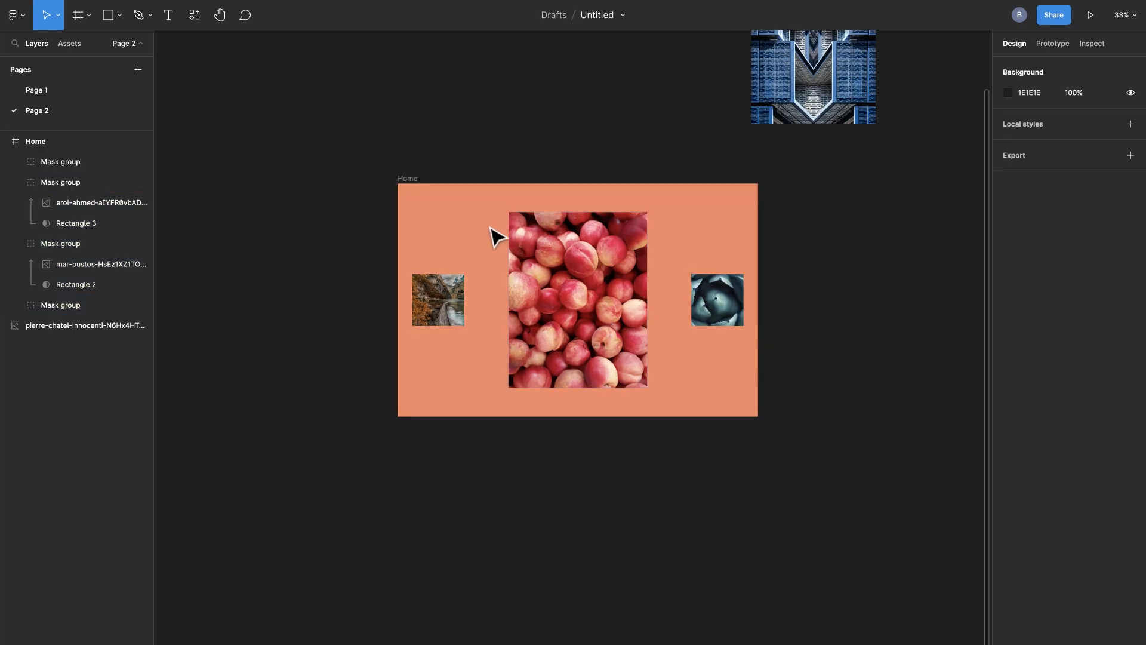
Paste the two copied arrow button components into the Home frame, over the masked side images.
click(415, 179)
key(ctrl+v)
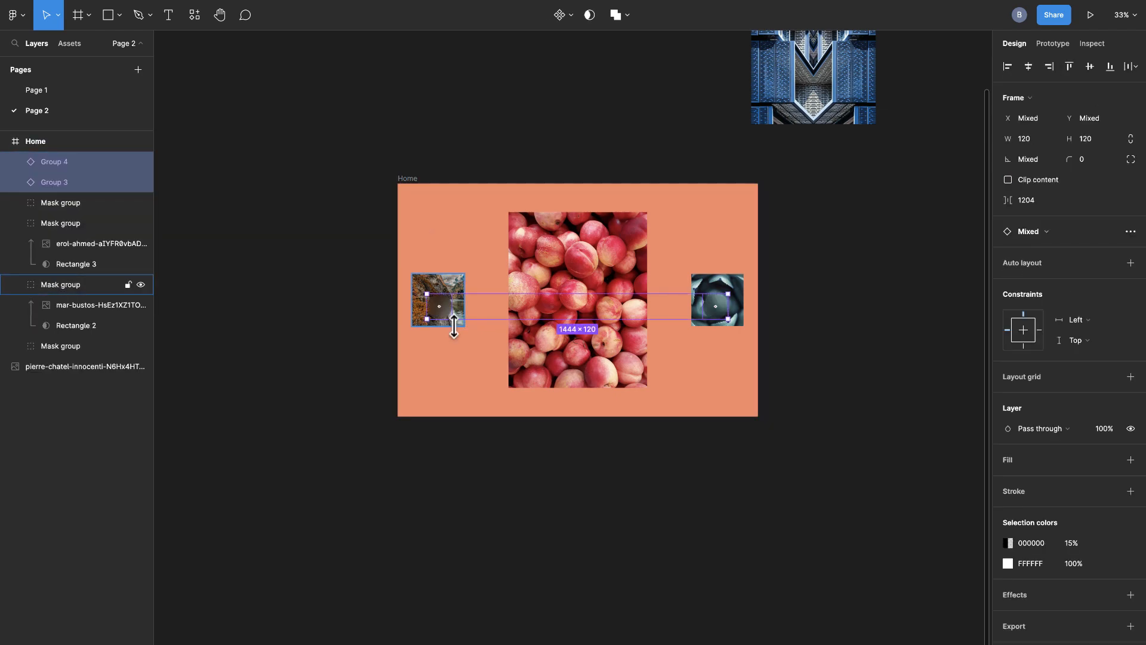
click(455, 346)
Move the succulent, peach and landscape mask groups down together to centre them vertically on the arrow buttons.
scroll(449, 343, up, 2)
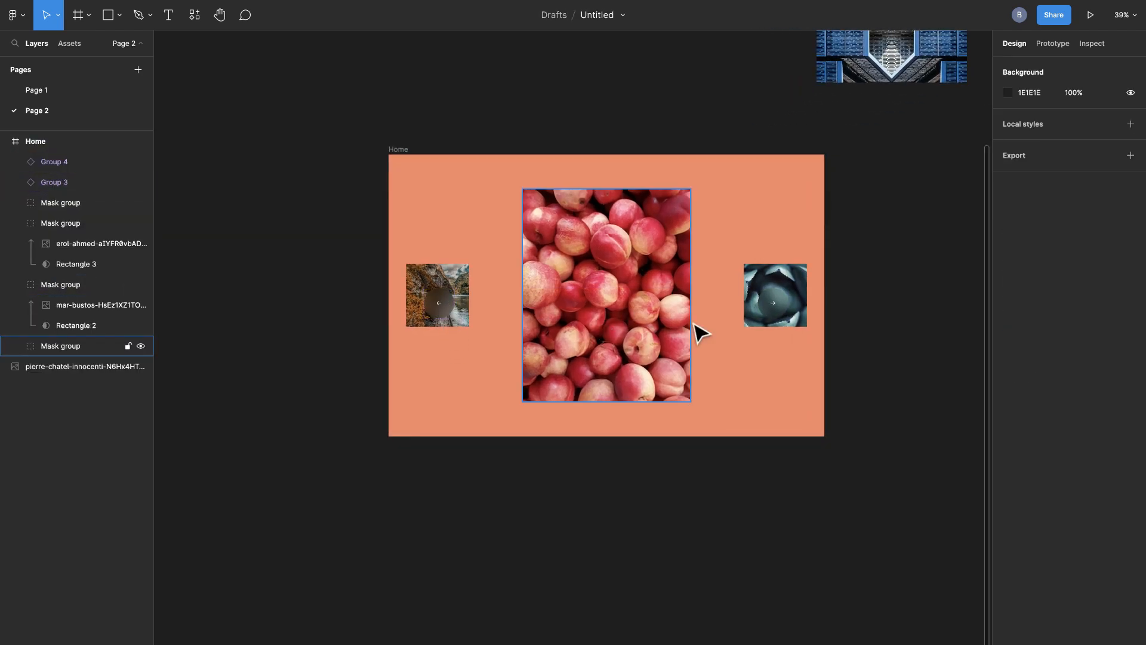
scroll(770, 317, right, 1)
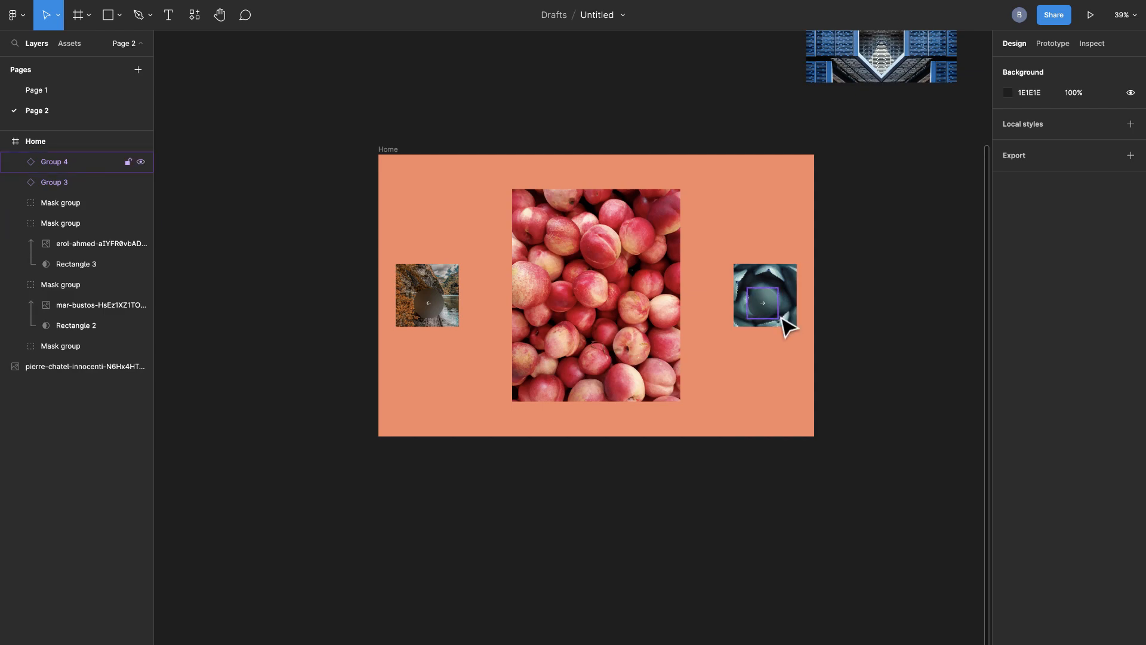
drag(828, 270, 396, 325)
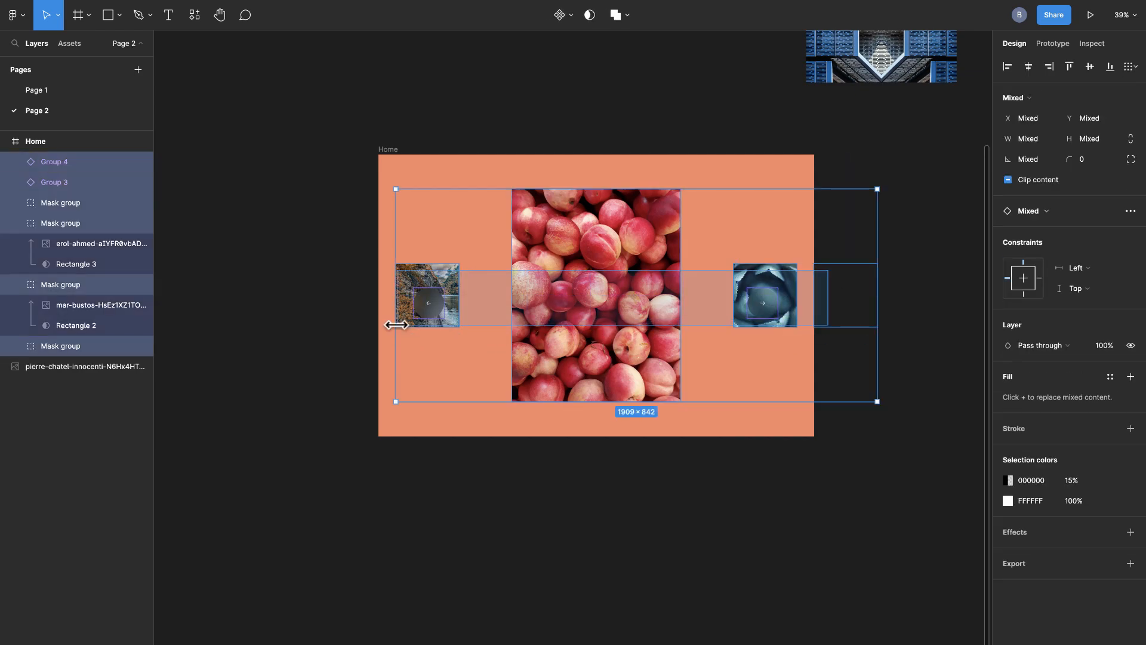
click(675, 254)
click(743, 284)
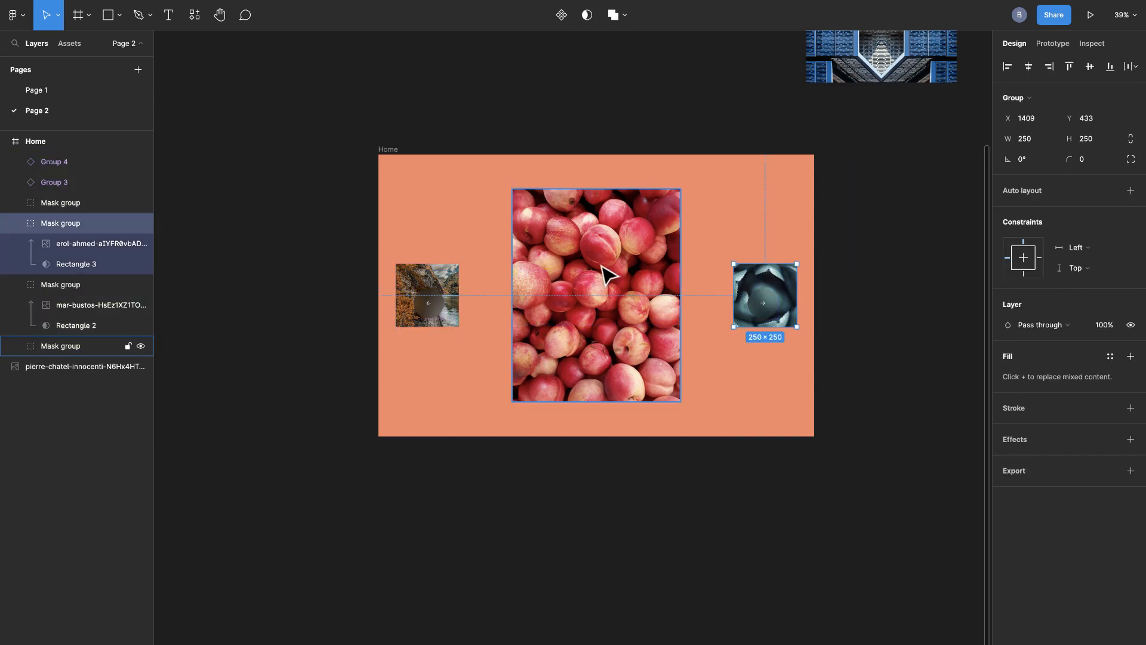
shift+click(606, 275)
shift+click(457, 281)
drag(599, 256, 603, 262)
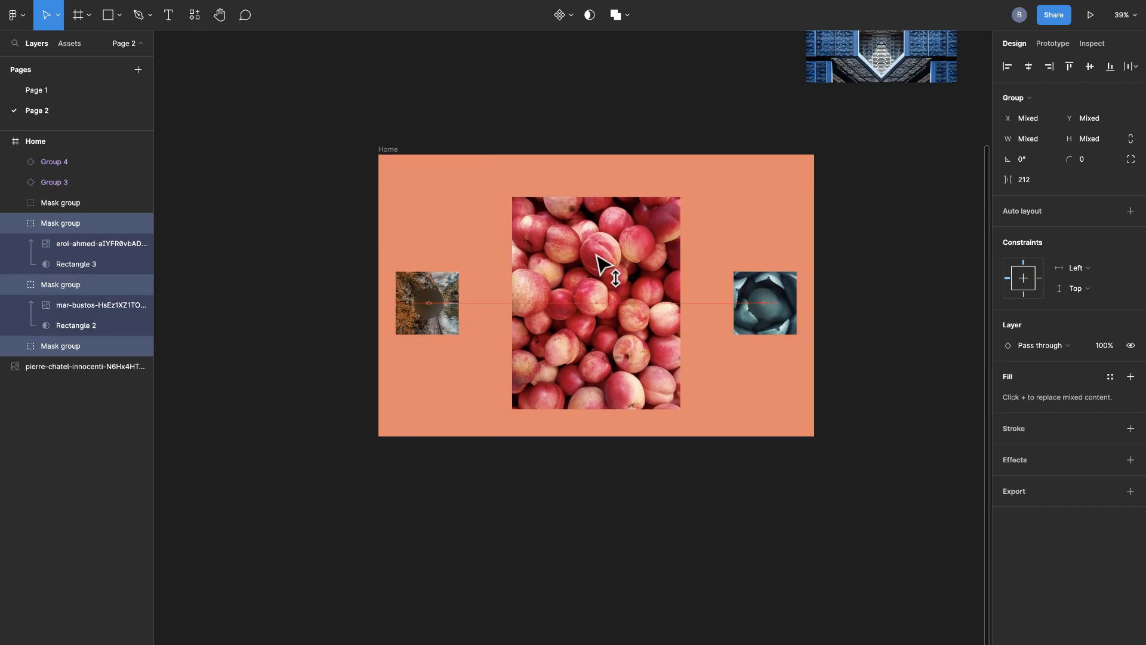
click(785, 236)
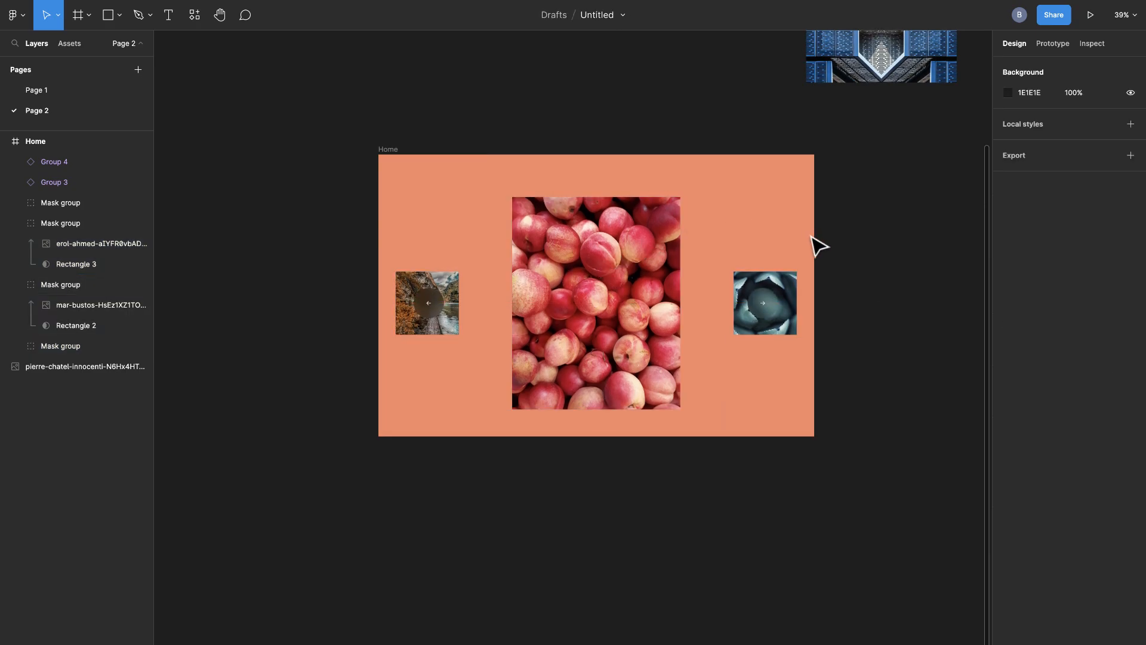
Paste the copied Organic farming title, sub text and Case study button into the Home frame, over the peach photo.
key(ctrl+v)
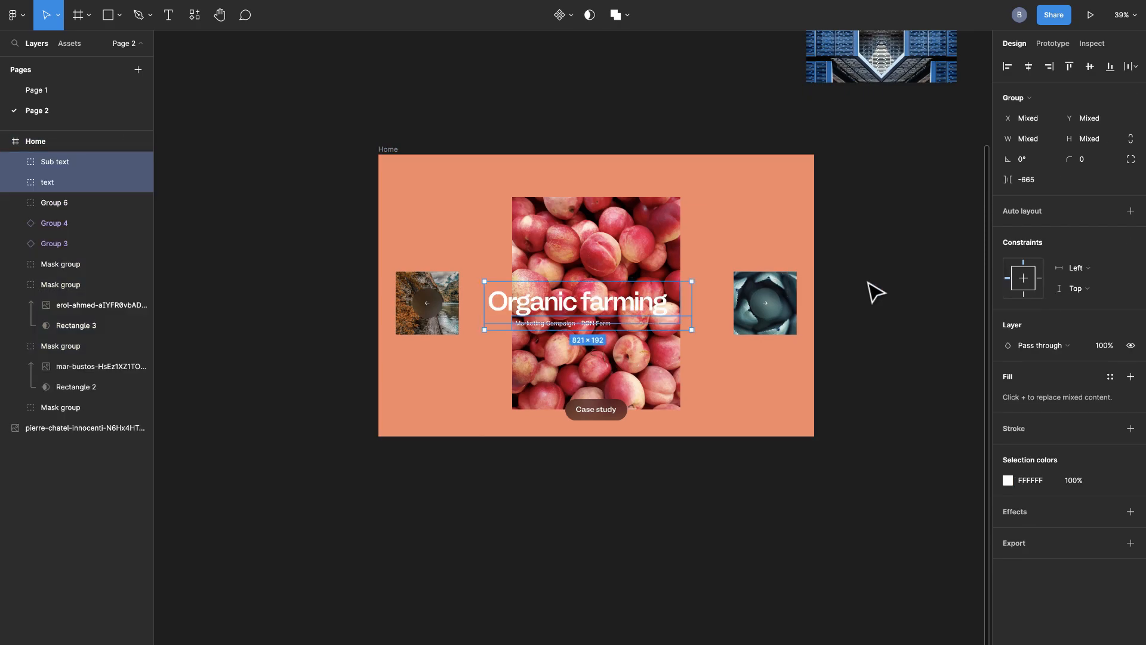
click(890, 293)
scroll(772, 350, up, 2)
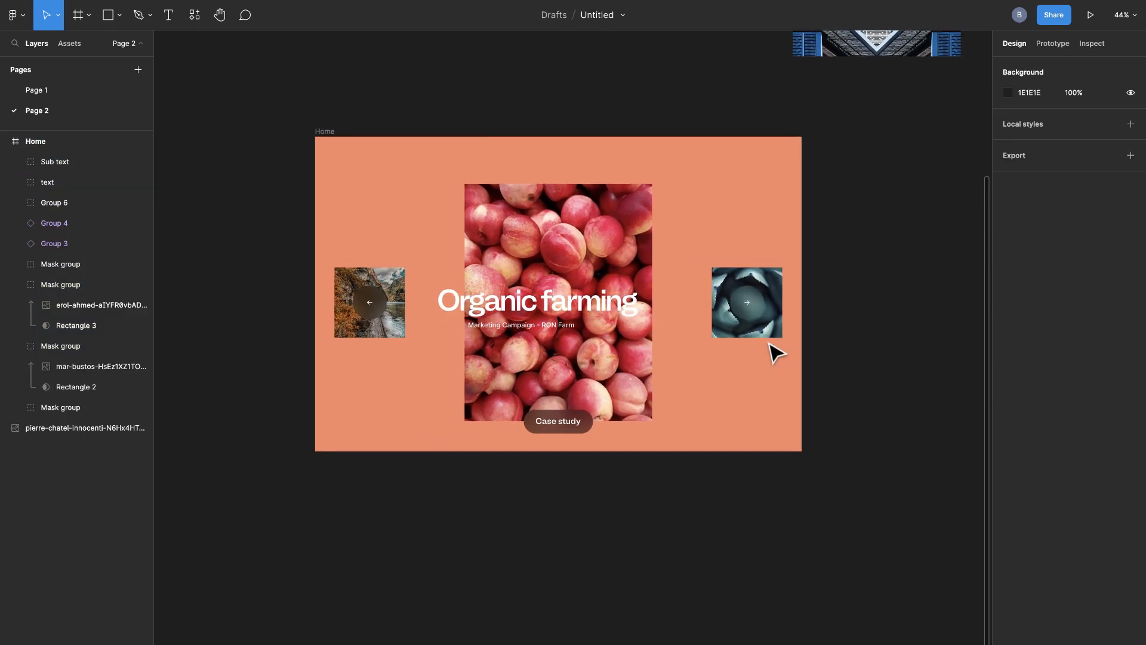
Examine how the text group masks its Group 5 titles with Rectangle 2, toggling the mask rectangle's visibility.
click(47, 182)
click(15, 182)
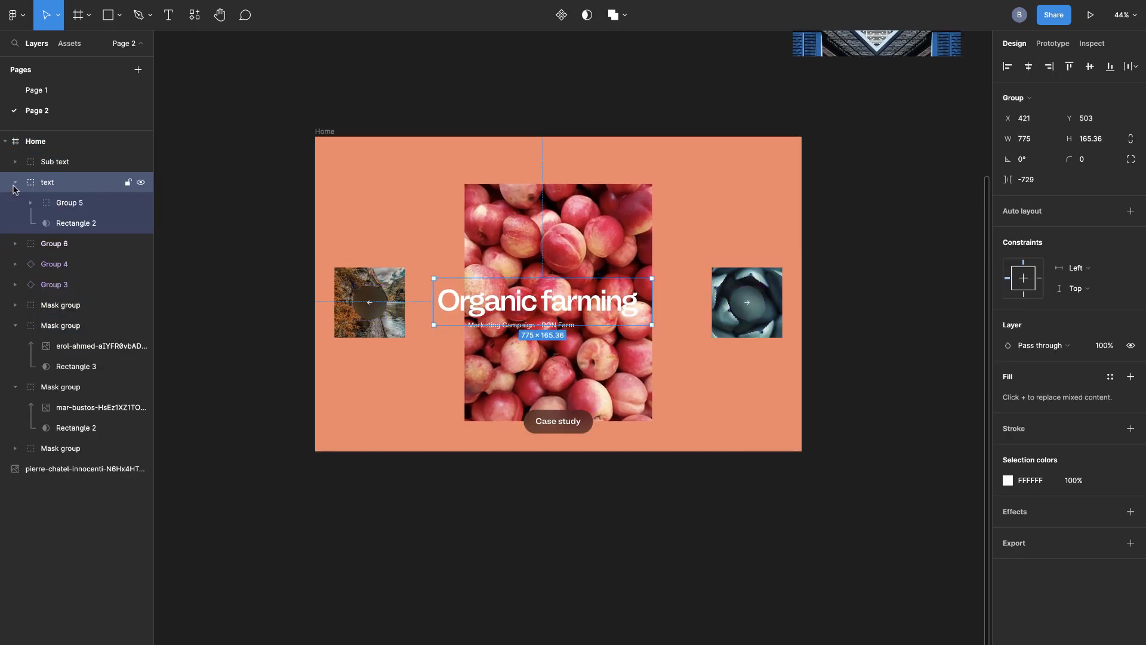
click(58, 204)
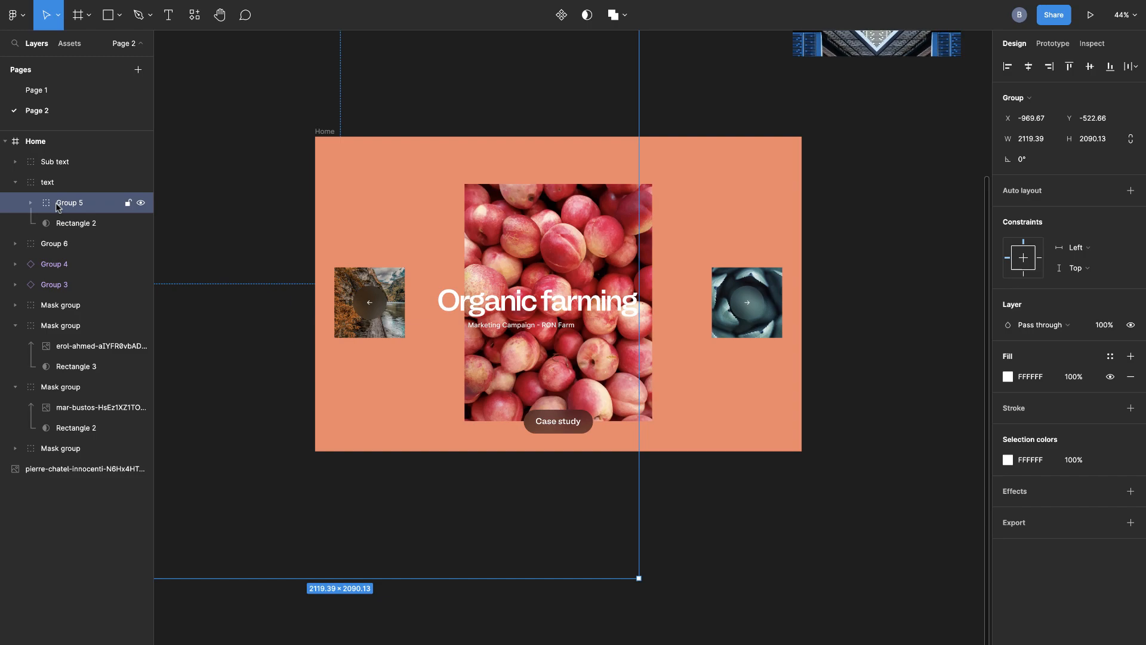
click(142, 223)
click(142, 223)
click(142, 223)
click(142, 223)
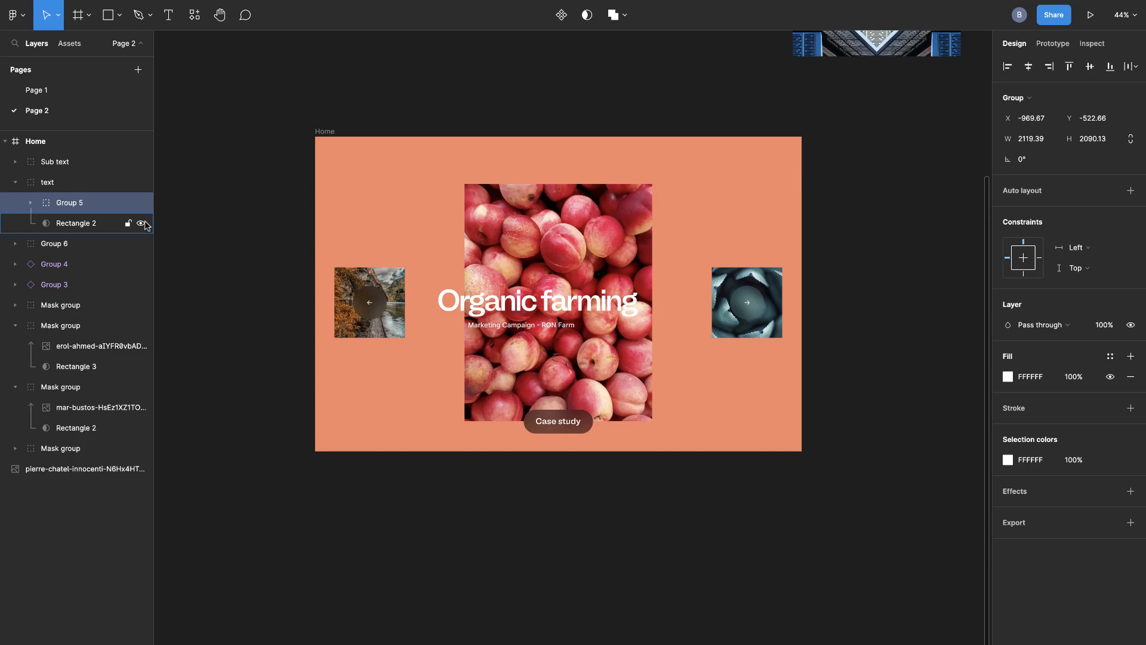
click(142, 223)
click(142, 223)
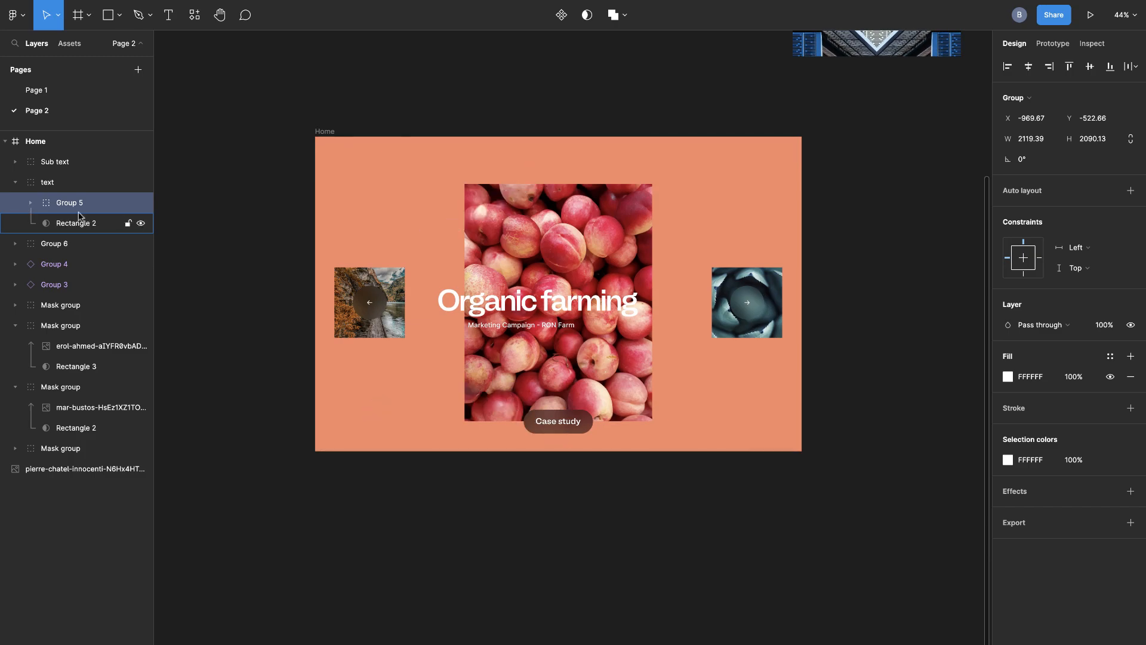
click(27, 206)
click(14, 184)
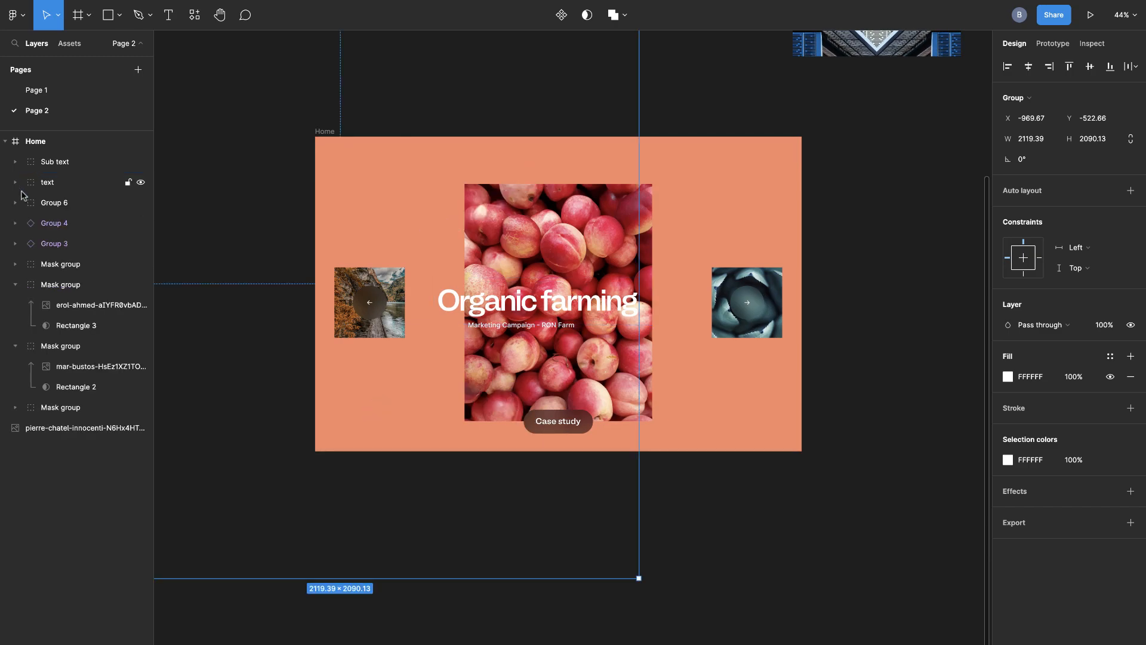
click(72, 208)
click(64, 186)
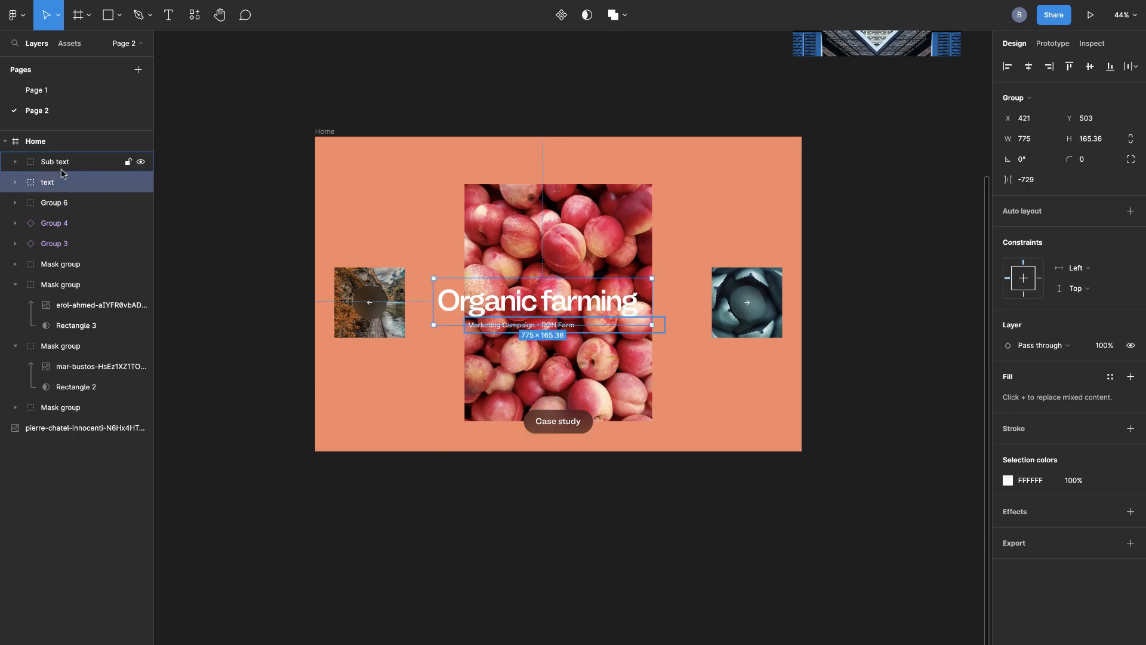
Examine the Sub text group's contents by temporarily hiding its Rectangle 3 mask, and restore the mask.
click(60, 170)
click(15, 163)
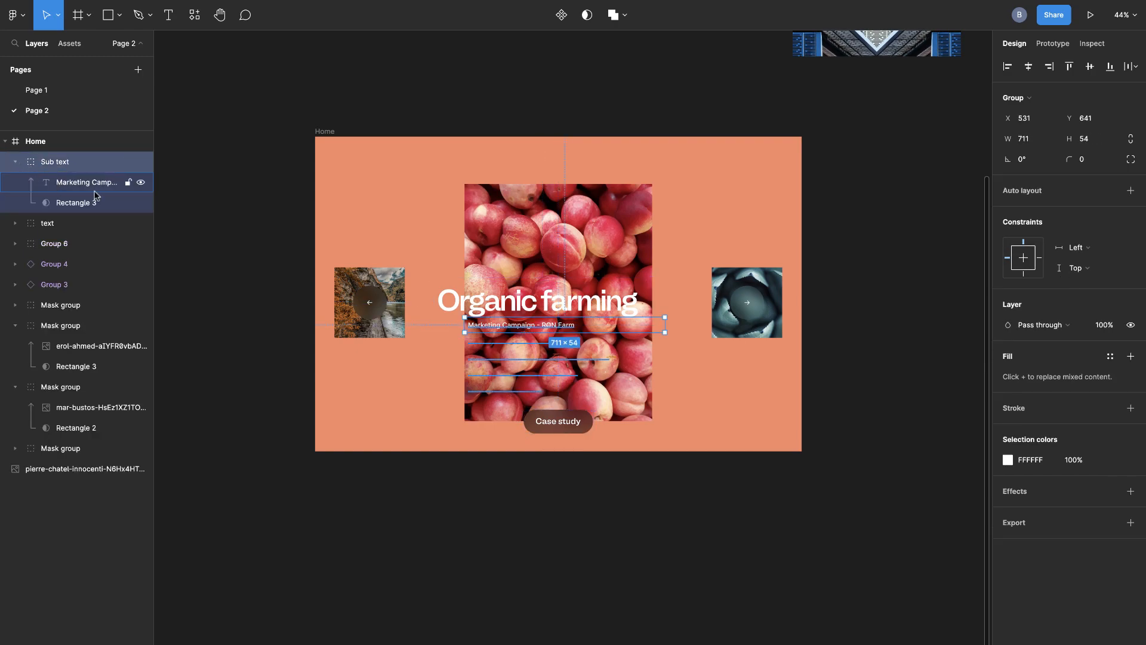
click(141, 204)
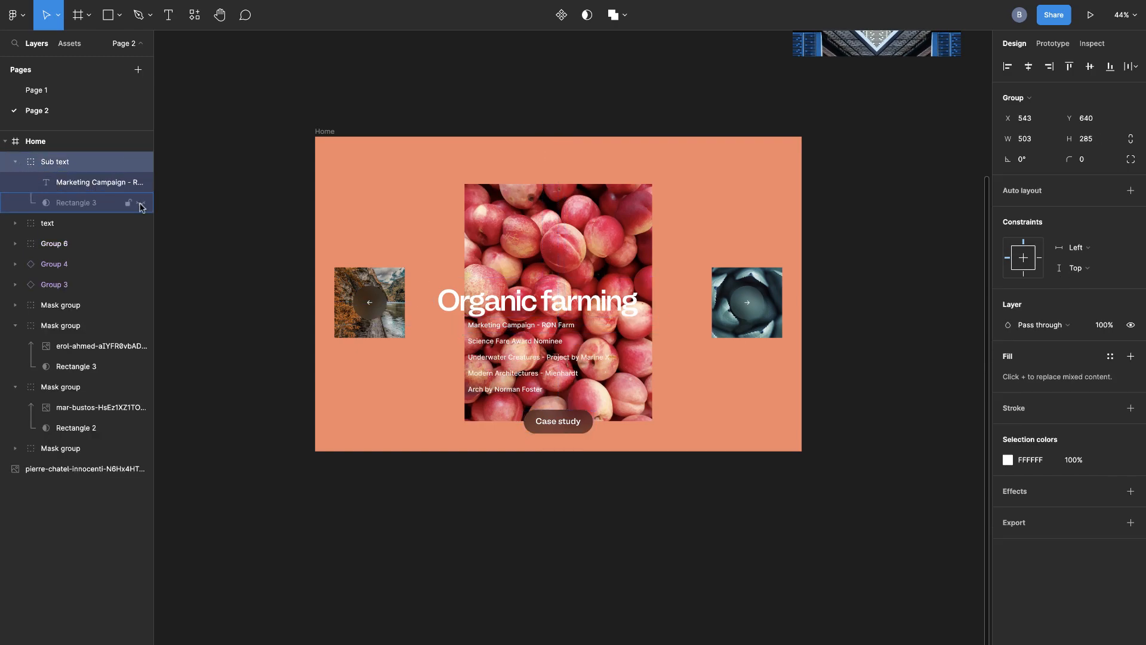
click(141, 205)
click(15, 162)
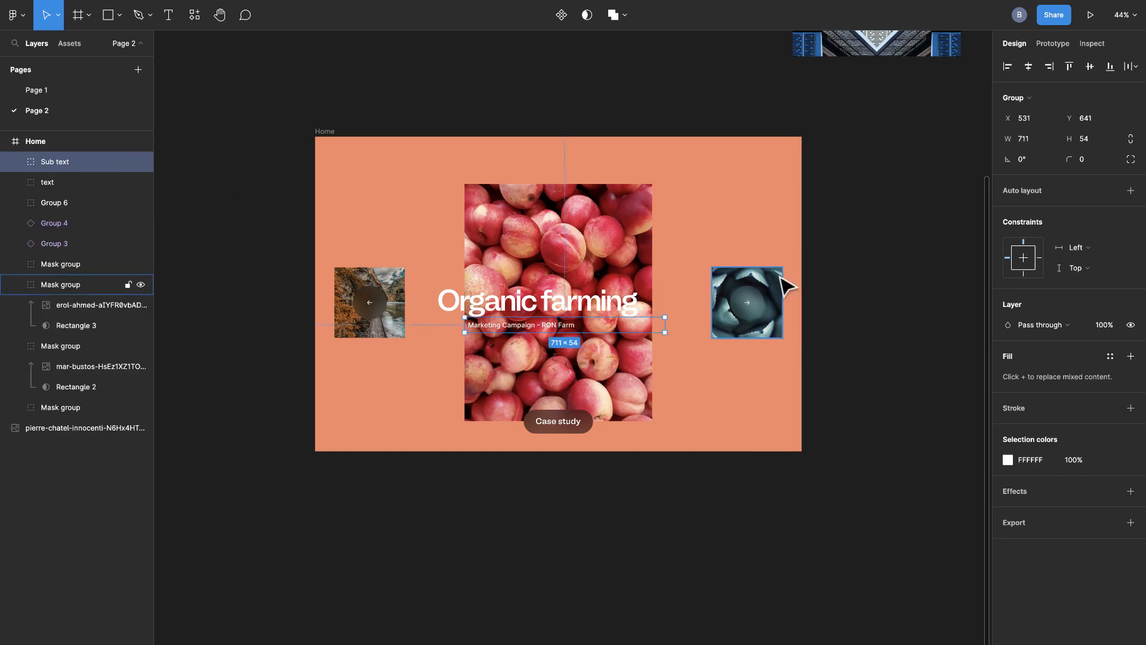
Paste the copied header with the Unseen logo and navigation links into the Home frame, above the peach photo.
click(917, 284)
click(333, 131)
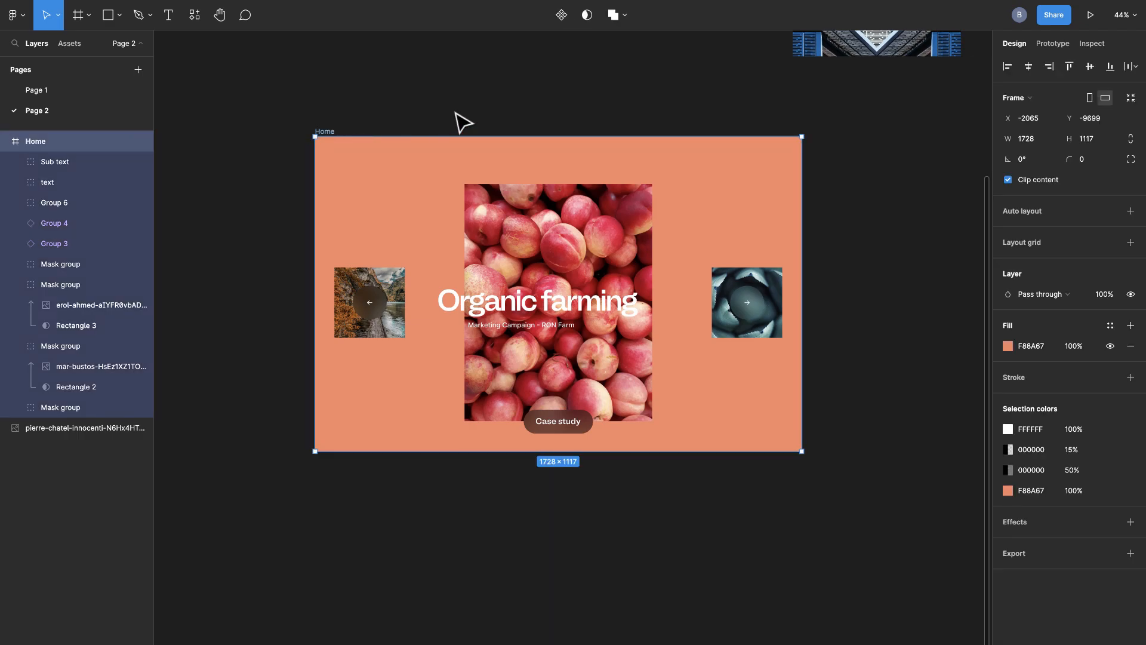
key(ctrl+v)
click(908, 173)
click(770, 160)
click(851, 181)
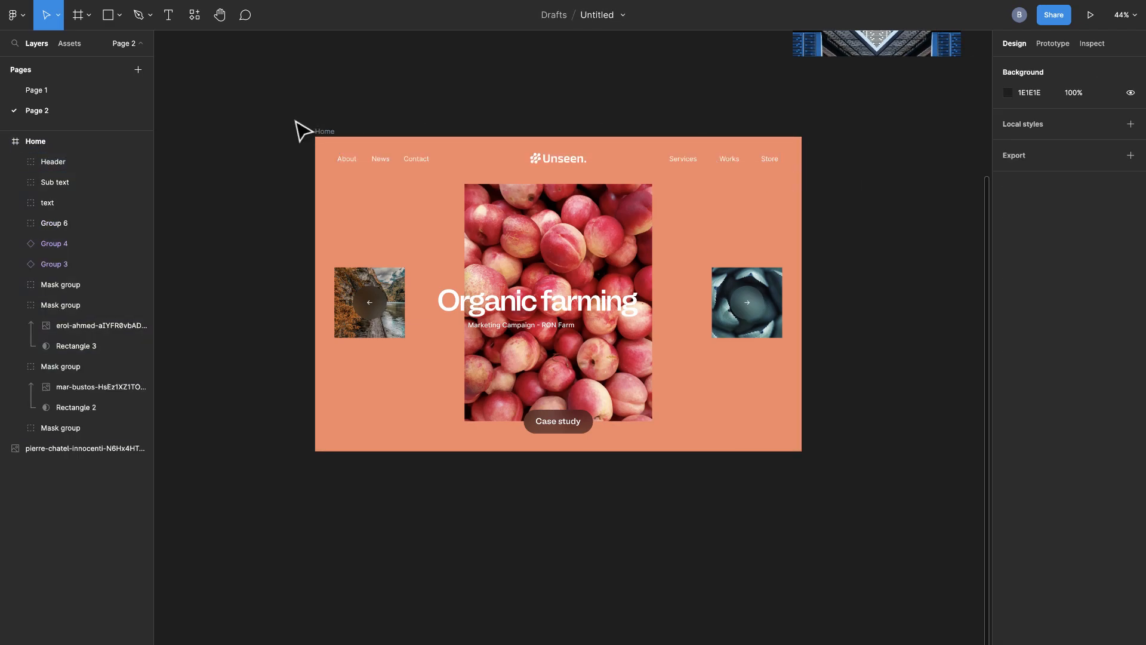
Duplicate the Home frame directly below the original, aligned with its left edge.
drag(332, 139, 356, 476)
scroll(423, 388, down, 5)
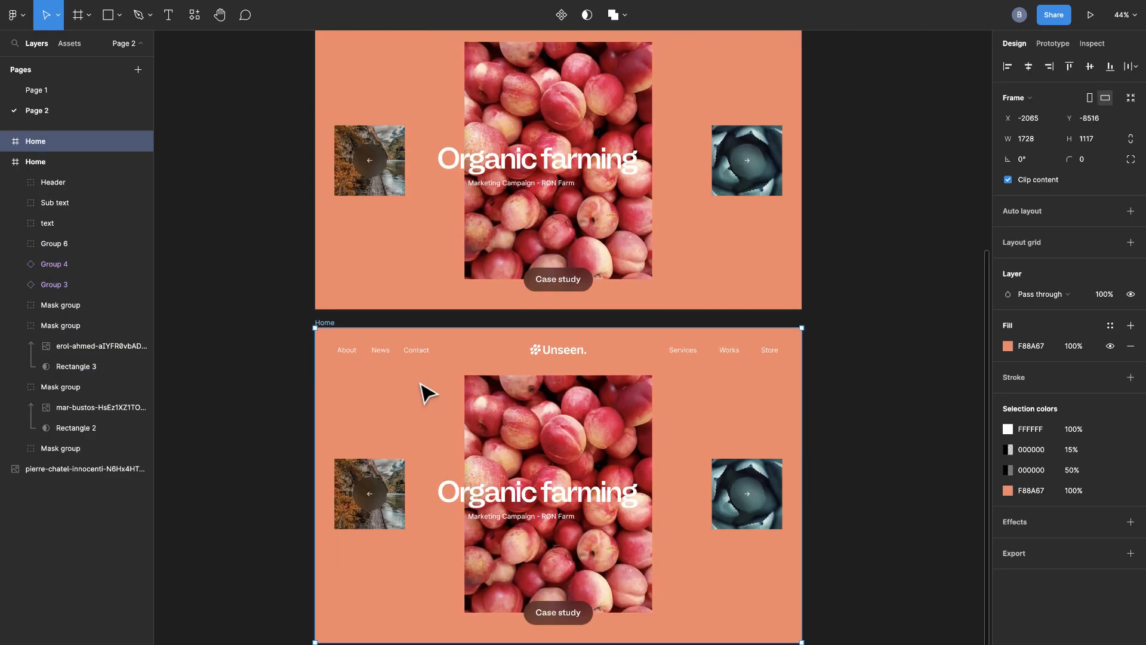
click(839, 316)
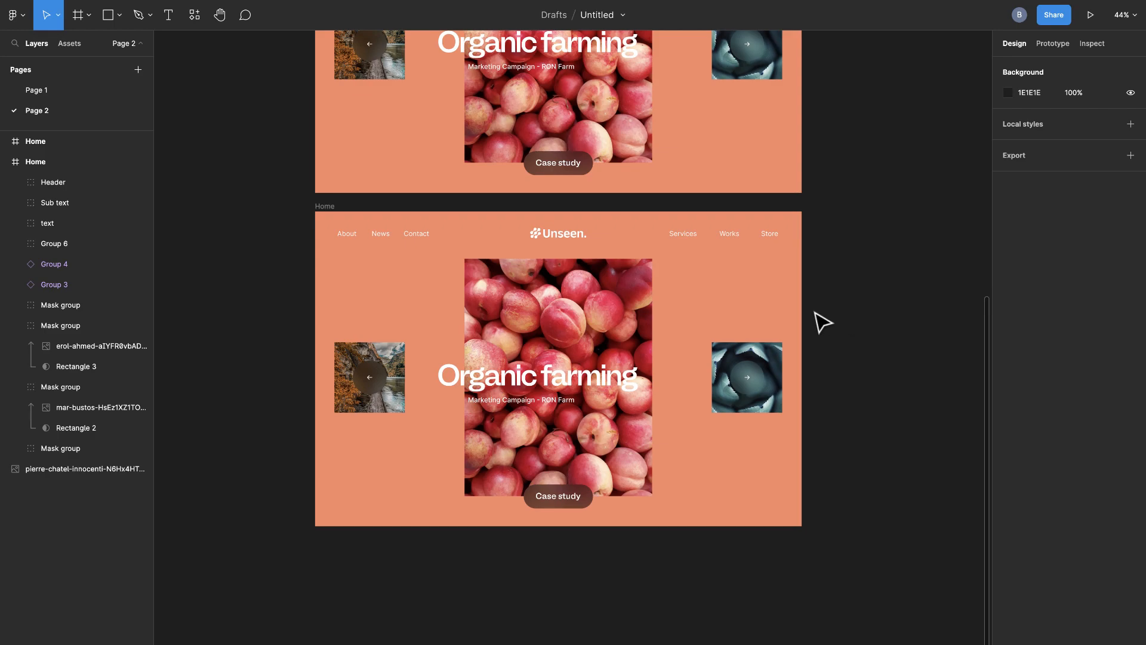
In the duplicated frame, rotate the peach photo's mask rectangle by 90° and resize it to 250 × 250.
scroll(665, 305, down, 2)
click(567, 251)
drag(674, 208, 504, 259)
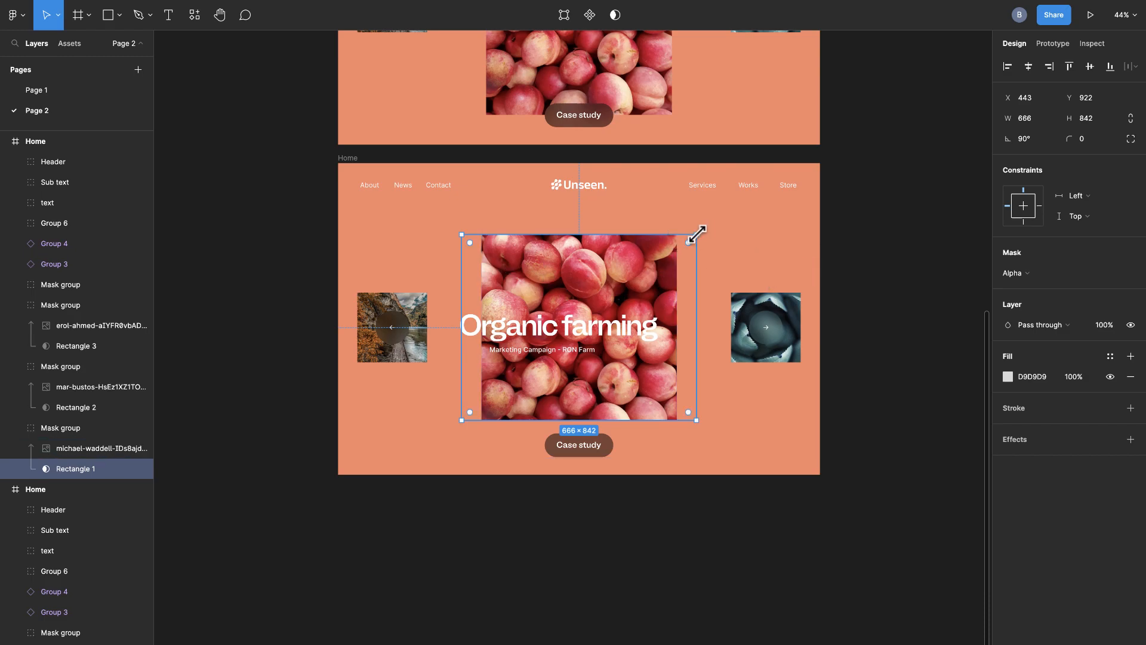
drag(696, 234, 617, 287)
click(1035, 117)
text(250)
key(Tab)
text(2)
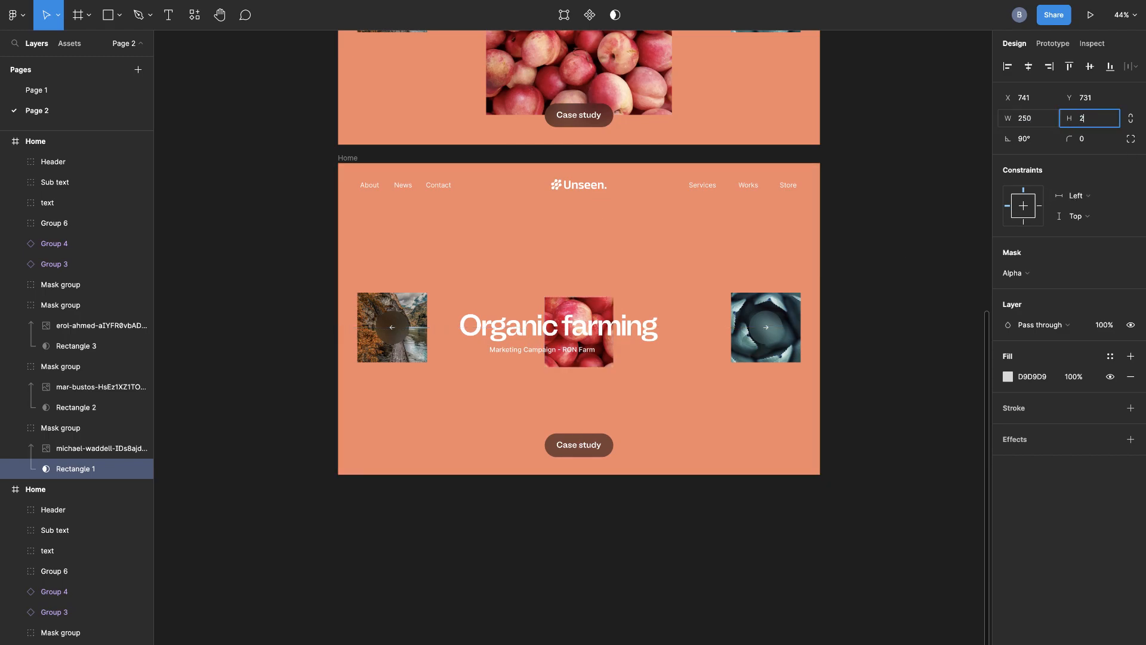
key(Return)
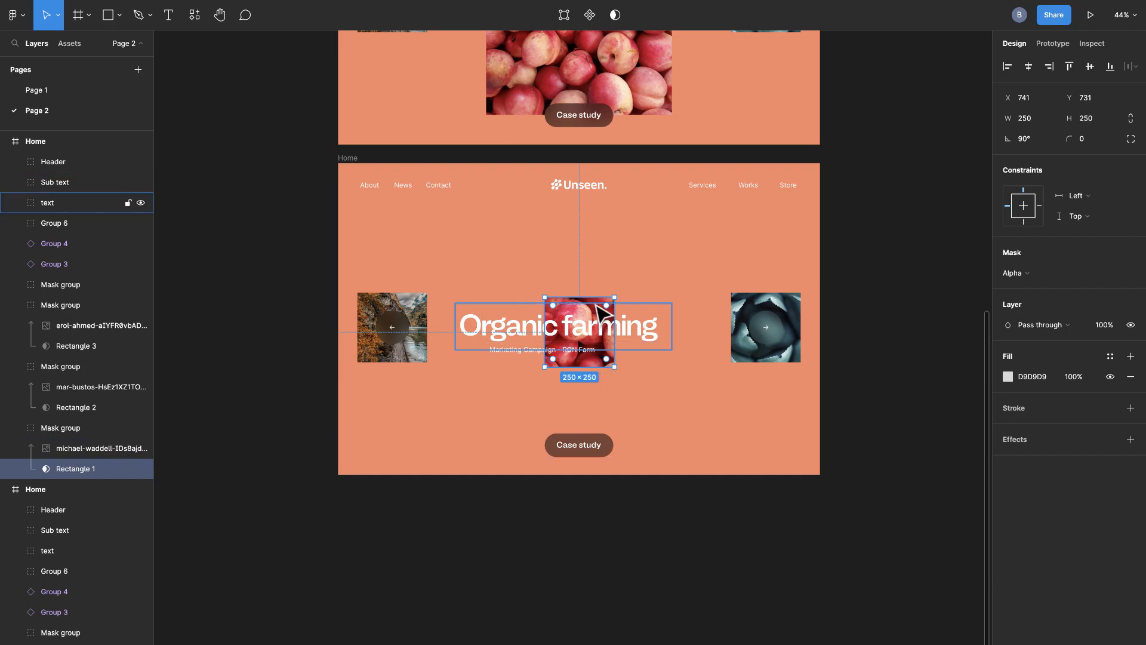
Centre the peach mask vertically on the side previews and move its group over the left arrow button, replacing the landscape preview.
drag(594, 312, 597, 300)
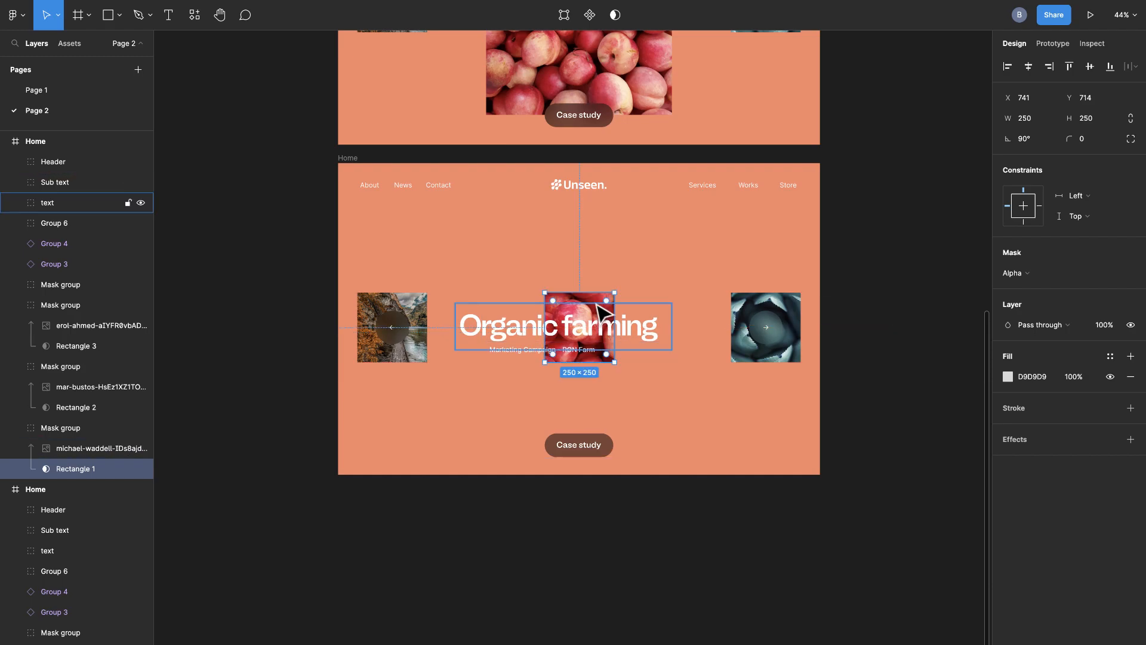
click(648, 276)
drag(608, 308, 333, 299)
click(431, 282)
click(426, 311)
Rotate the succulent photo's mask rectangle, Rectangle 3, by 90°.
double_click(799, 307)
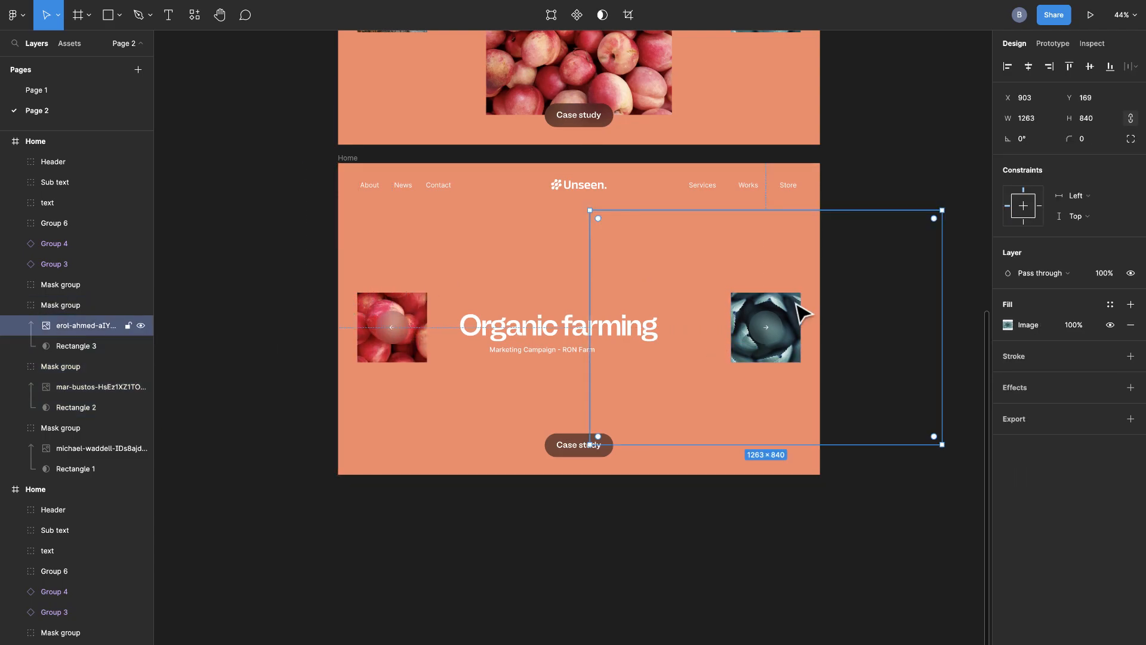
click(61, 346)
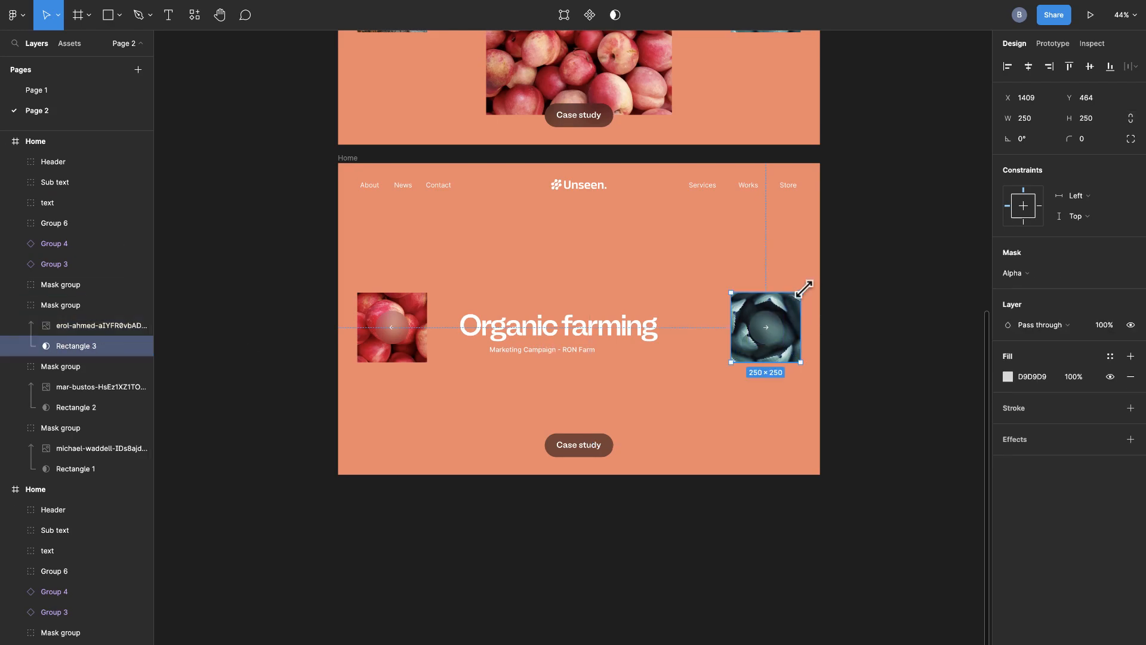
drag(807, 289, 729, 281)
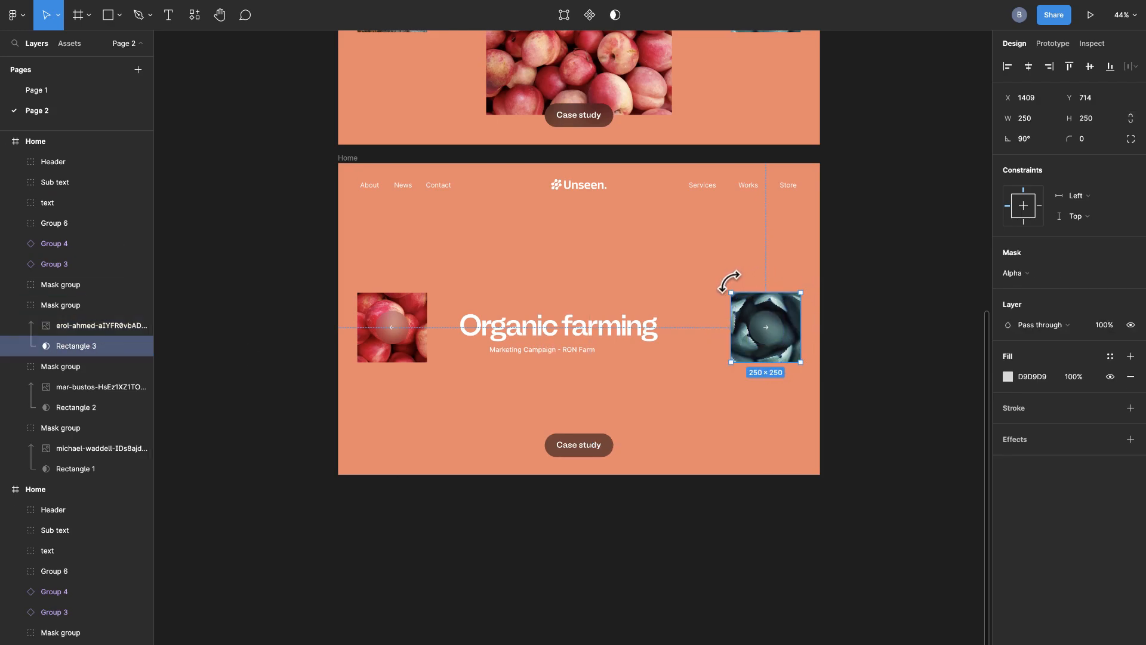
click(855, 280)
Move the succulent mask group to the middle of the frame and enlarge its mask rectangle to about 848 × 674.
drag(801, 300, 609, 303)
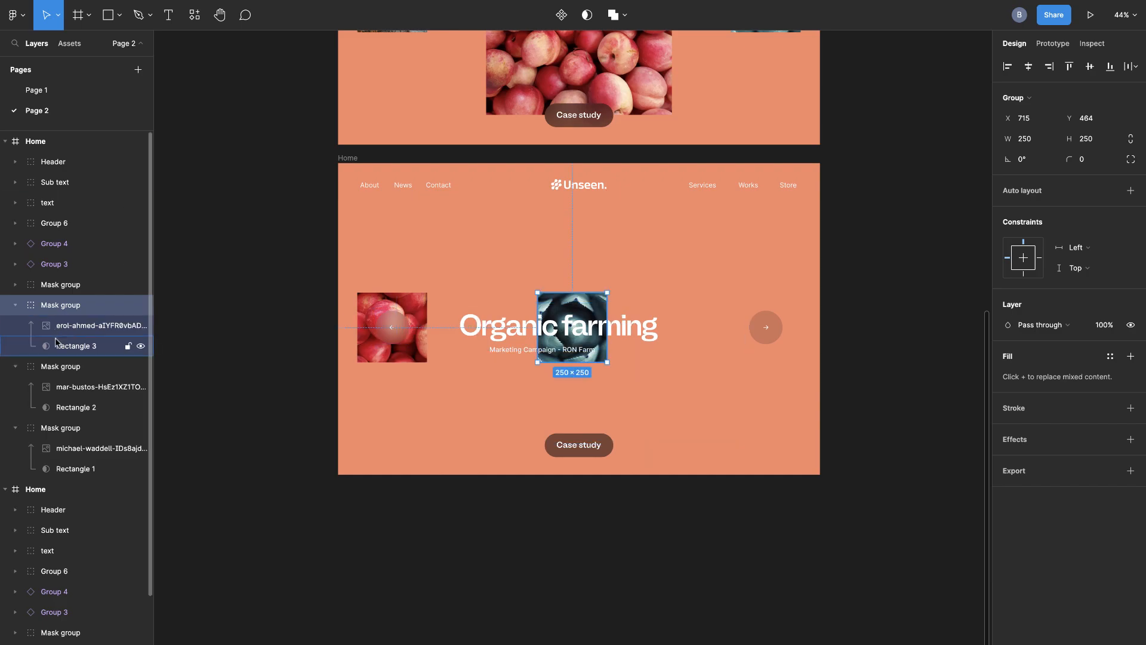
click(83, 346)
drag(609, 291, 667, 209)
Try sizing the rotated succulent mask rectangle to a width of 666 and a height of 842.
click(1037, 119)
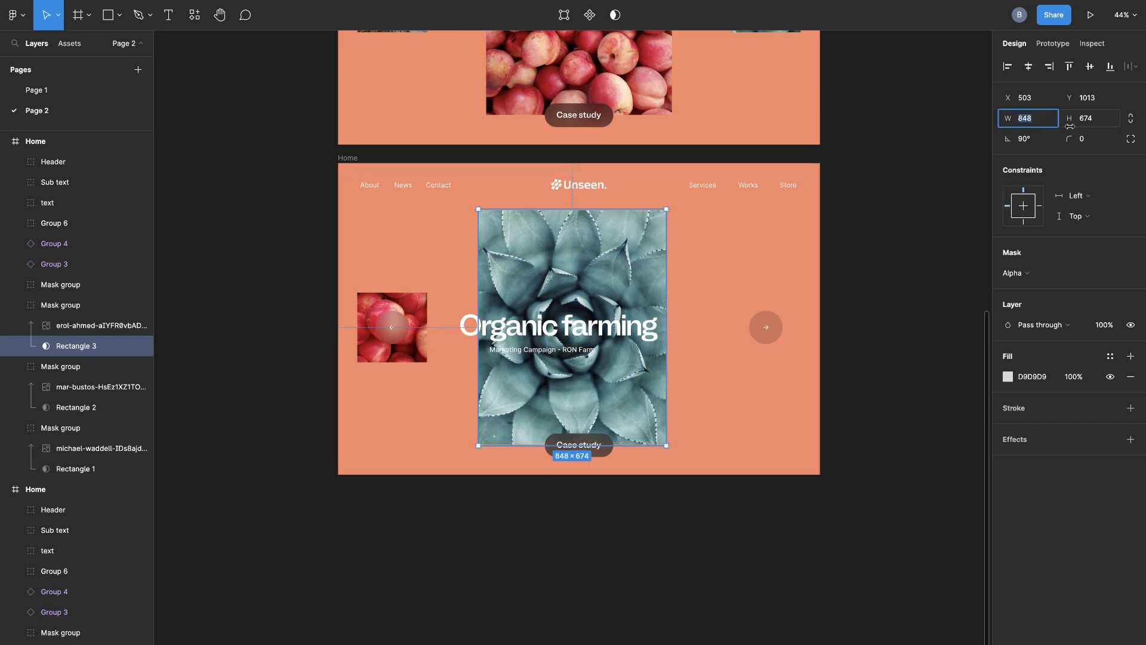
key(BackSpace)
text(2)
key(Tab)
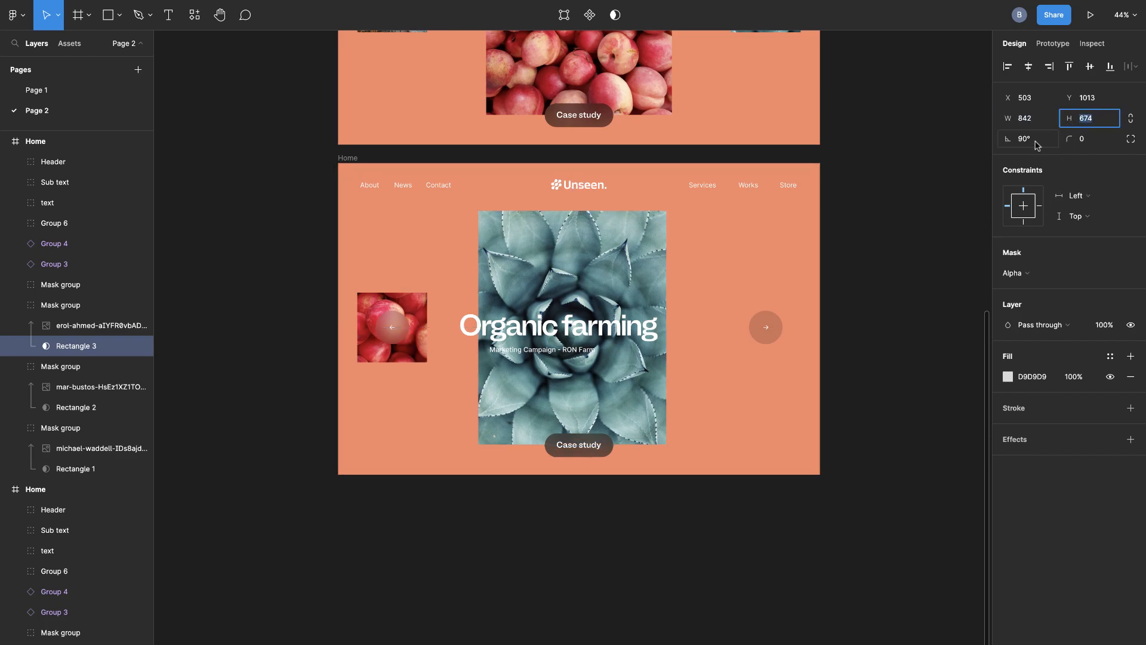
click(1034, 120)
text(666)
key(Tab)
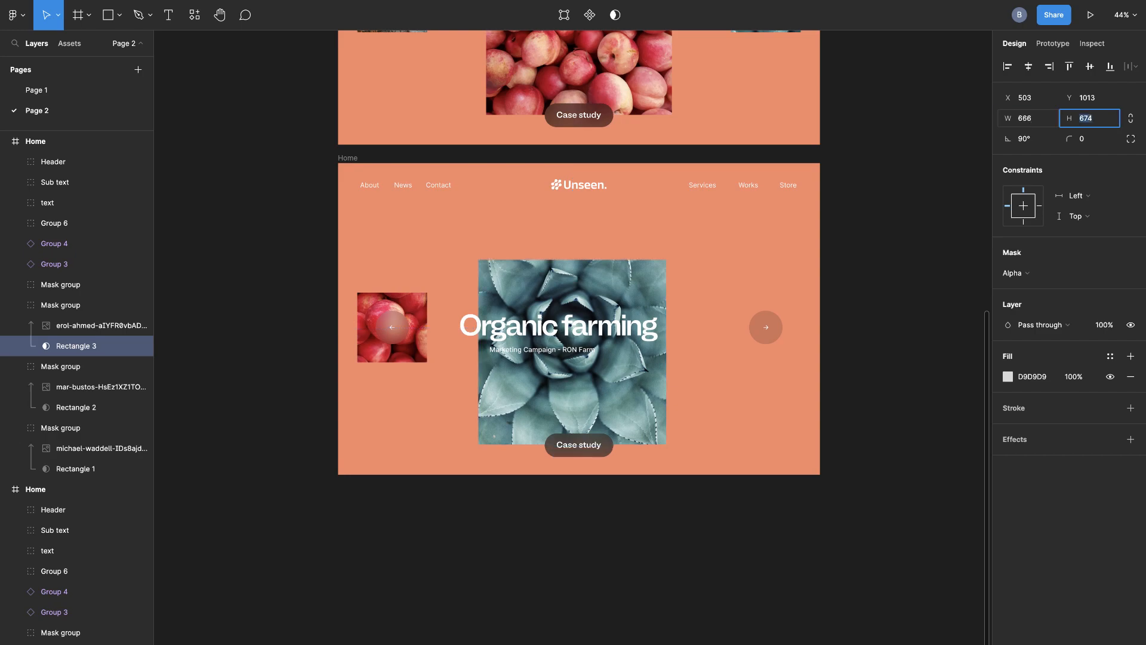
text(842)
key(Return)
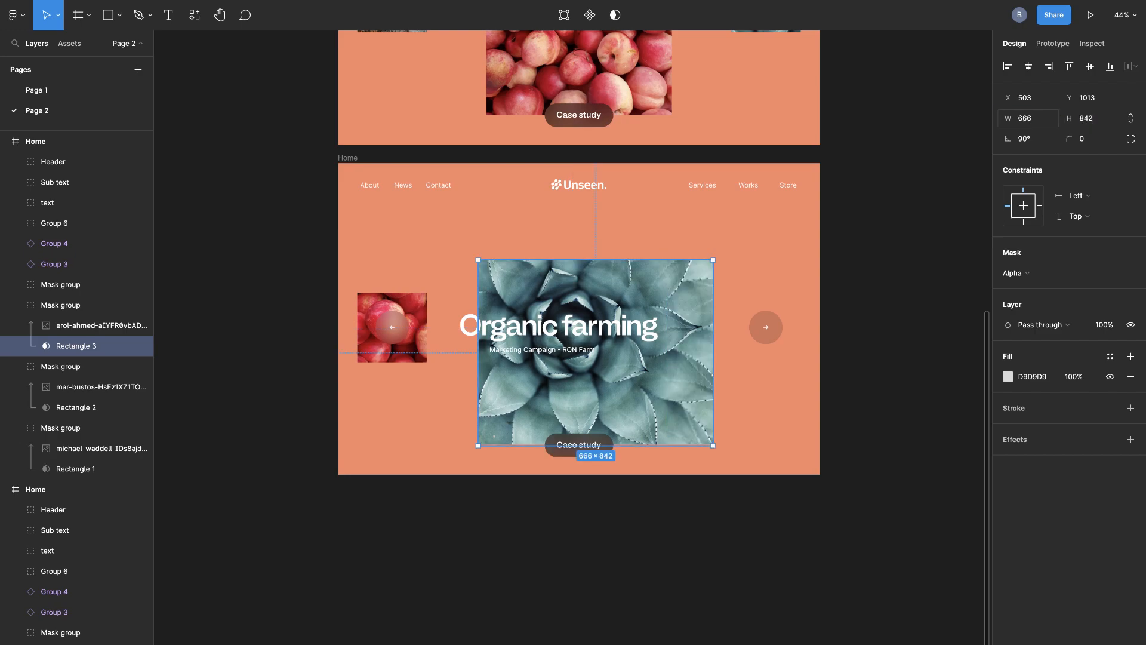
Set the succulent mask rectangle's width to 842 and height to 666, and centre it horizontally in the frame.
click(1043, 123)
text(842)
key(Tab)
key(Return)
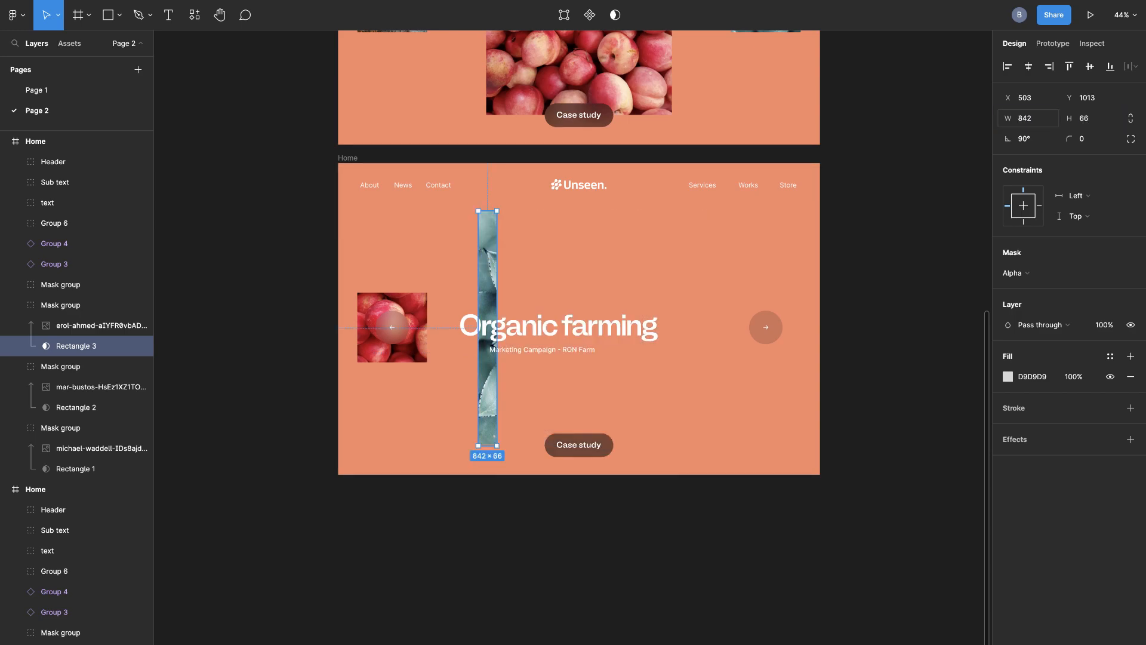
click(1091, 122)
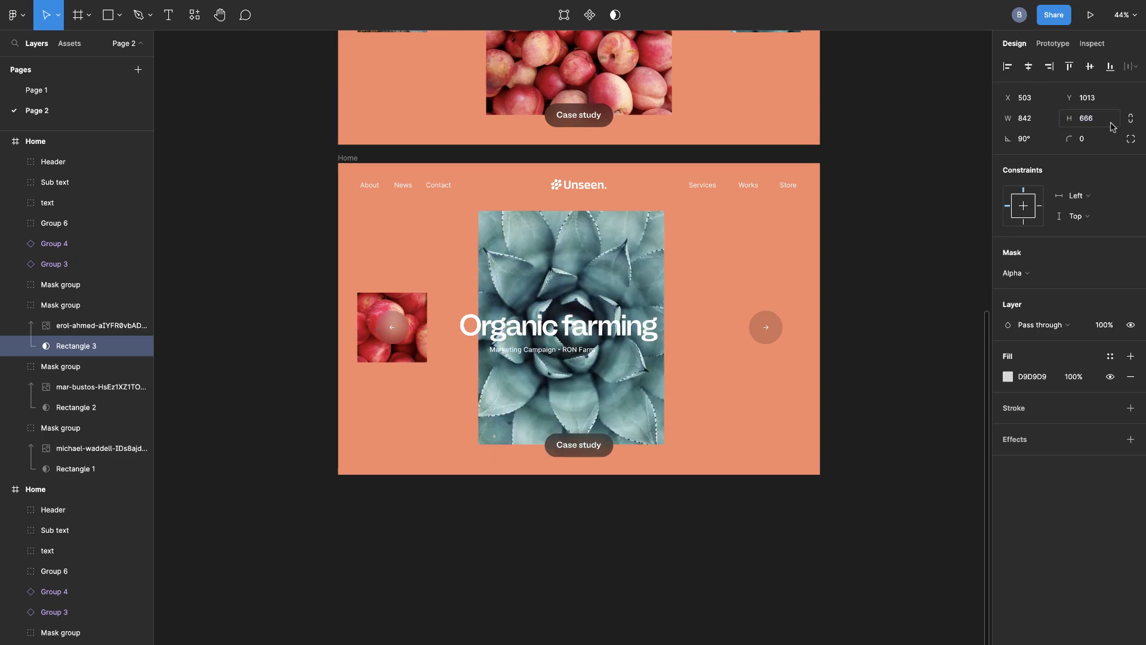
click(1035, 123)
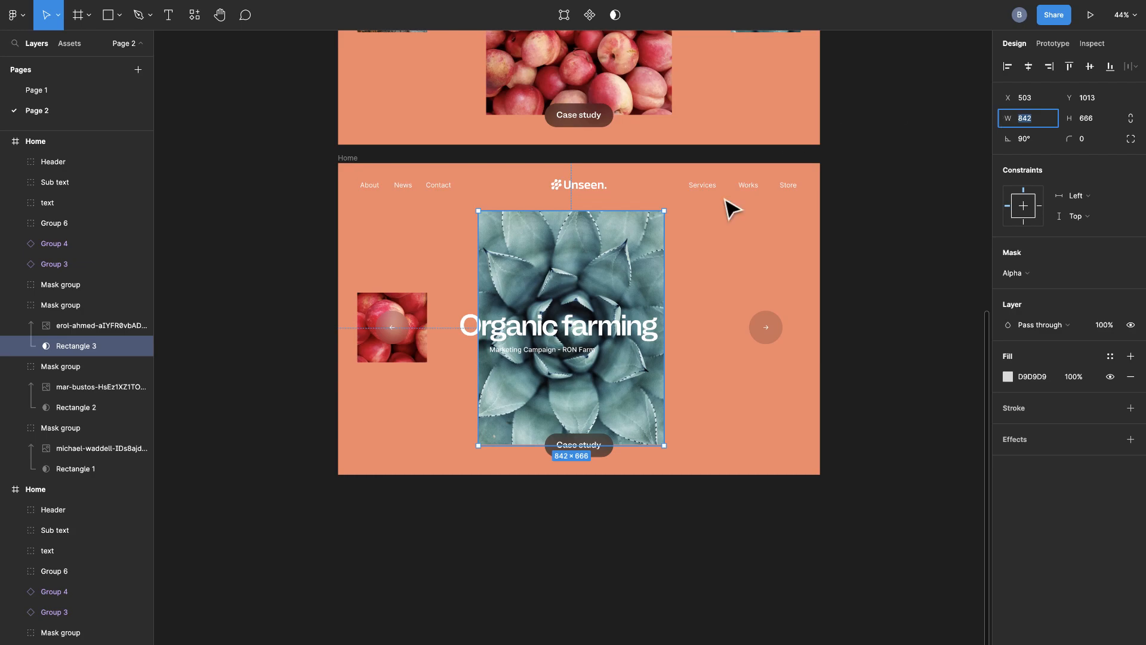
drag(644, 246, 642, 240)
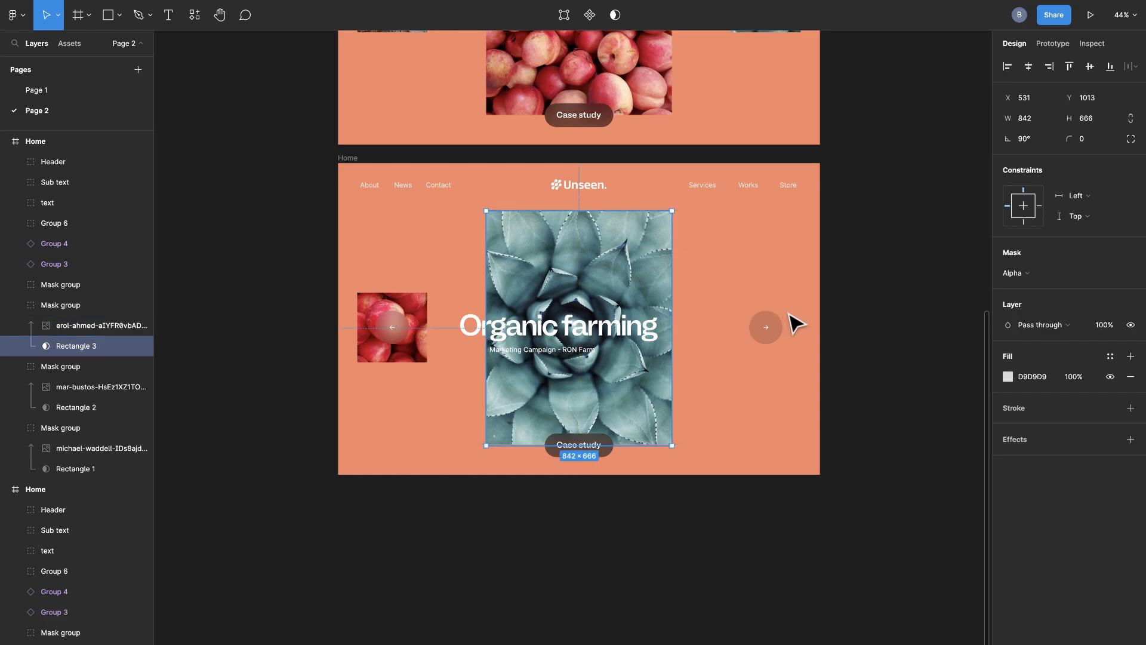
Rotate the blue image's mask group by 90° and move it from outside the frame onto the right arrow button.
click(830, 325)
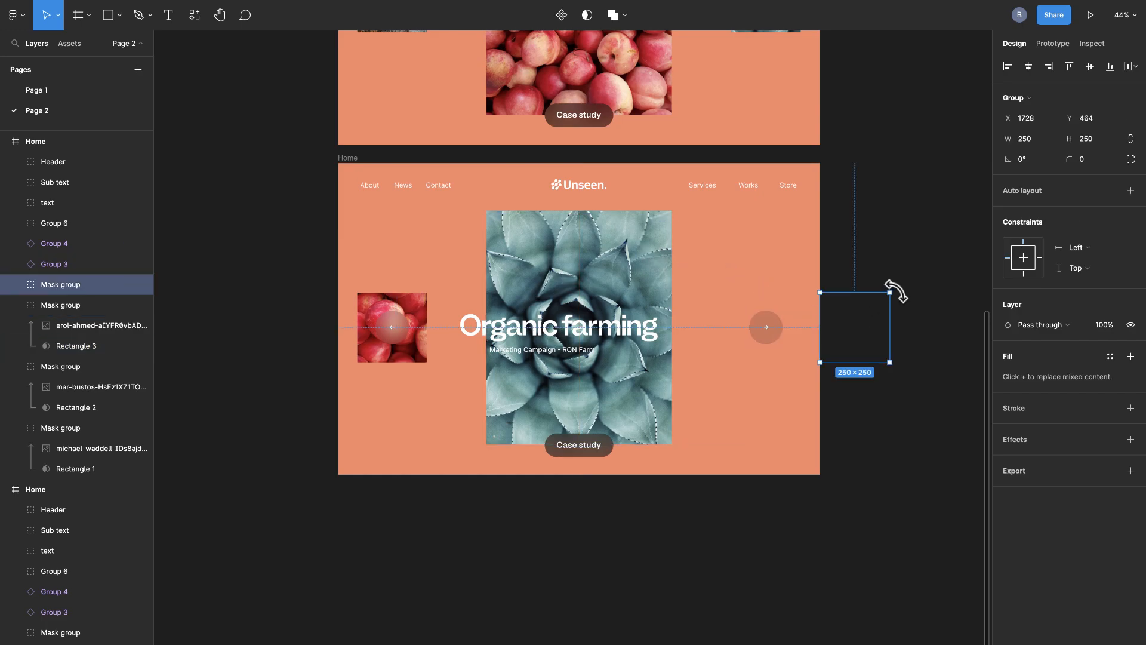
drag(895, 288, 773, 333)
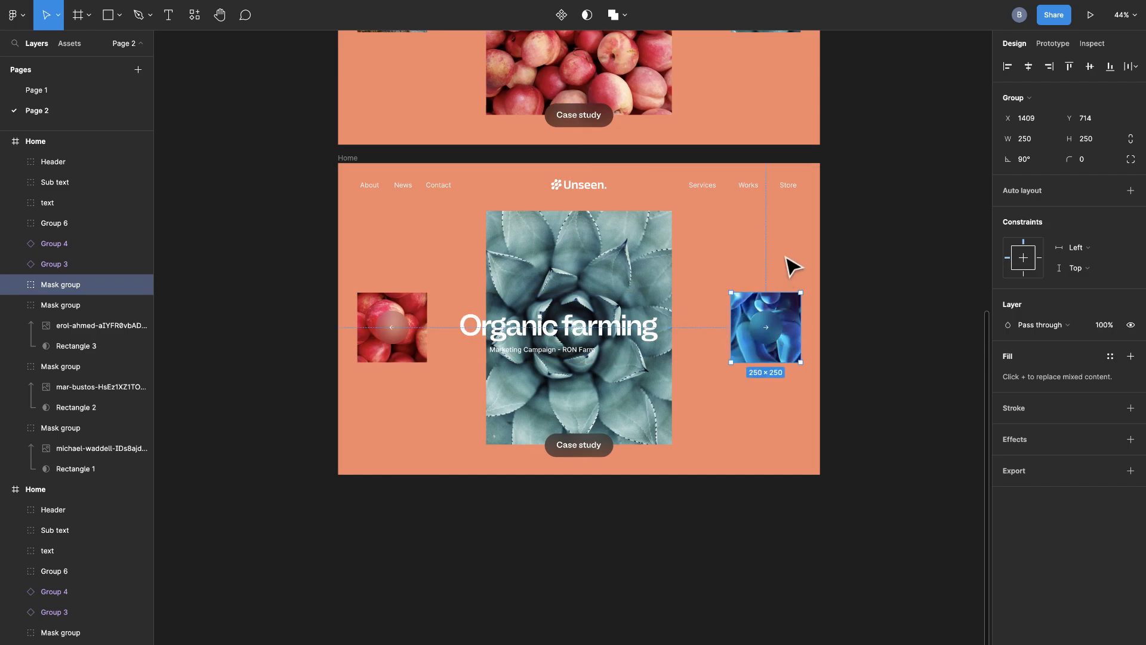
click(790, 265)
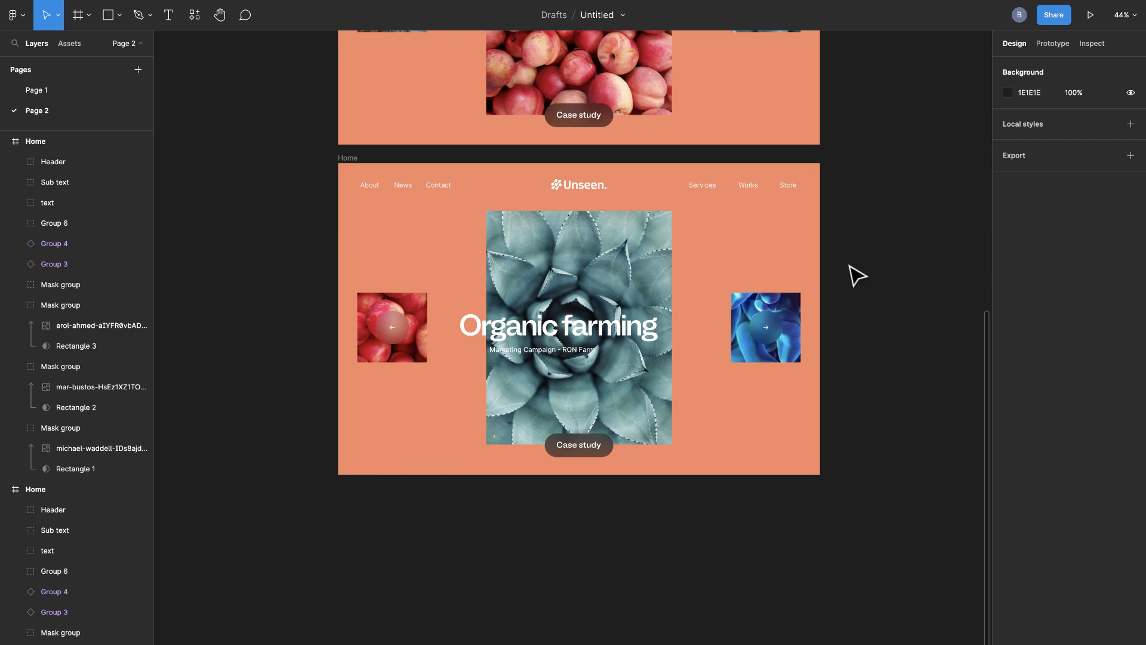
Rotate the masked title group in the second Home frame to 30° and adjust its position so "Macro Science" fills the mask.
click(630, 337)
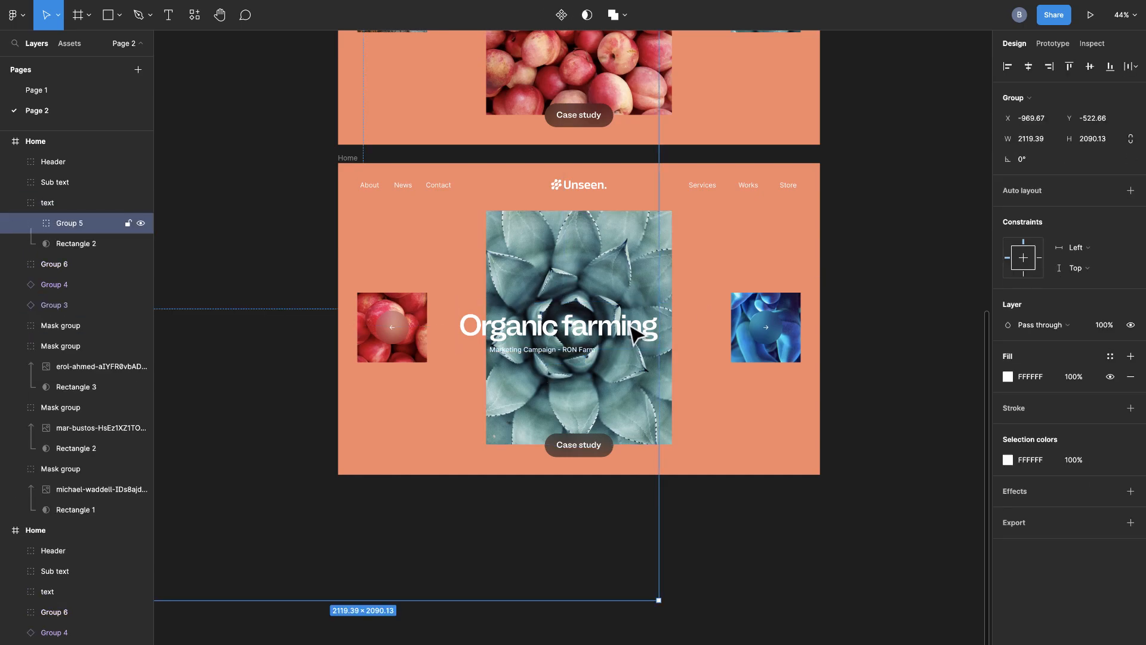
drag(677, 600, 755, 412)
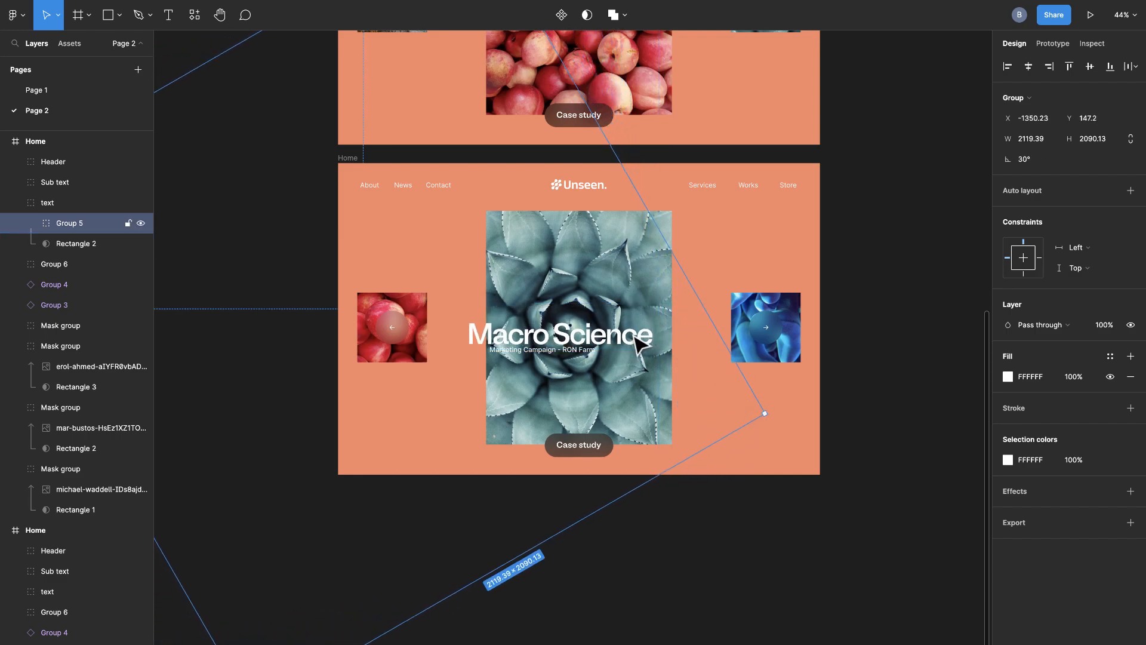
drag(640, 334, 636, 329)
Shift the masked sub text upward in the second Home frame to show the line "Science Fare Award Nominee".
double_click(595, 352)
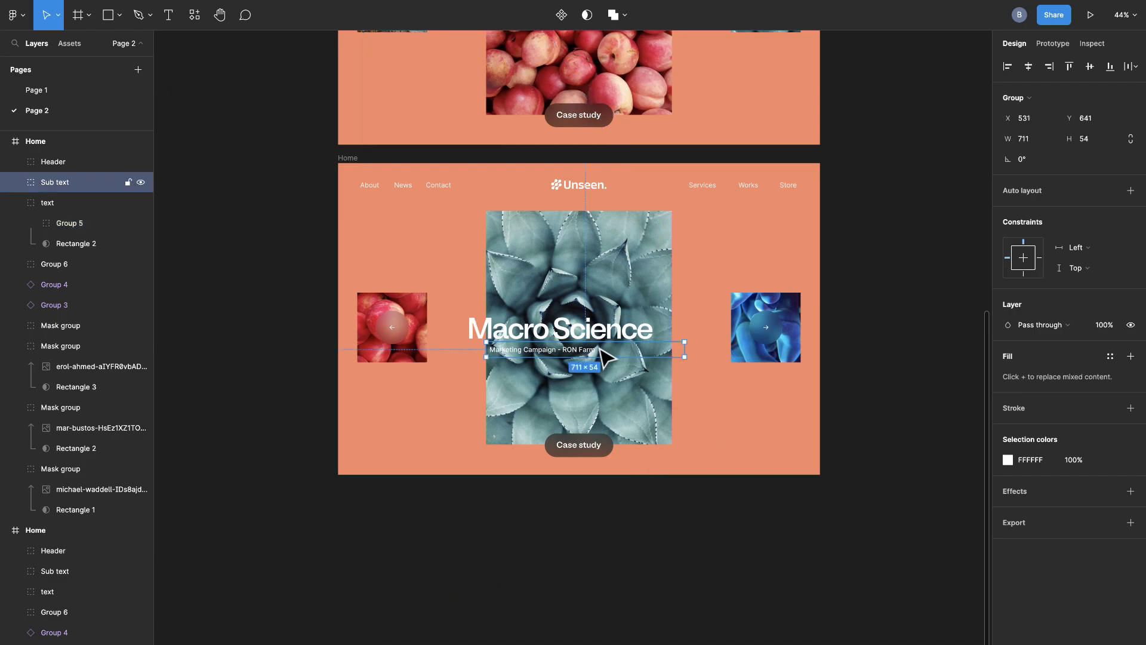
drag(595, 353, 600, 332)
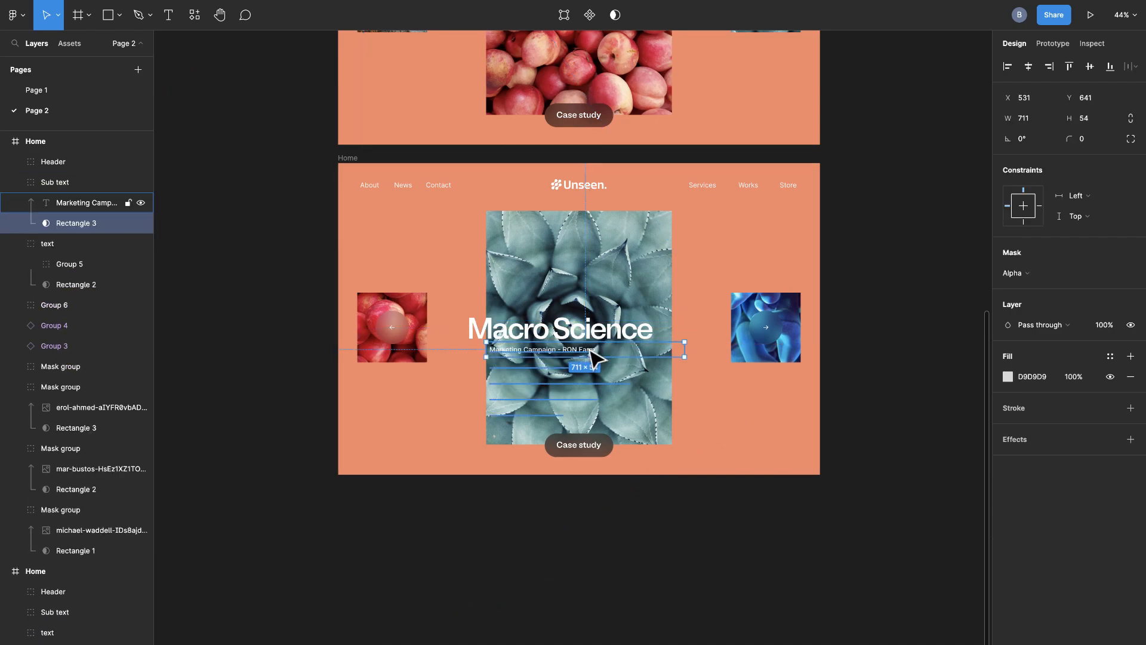
click(588, 348)
drag(605, 352, 607, 338)
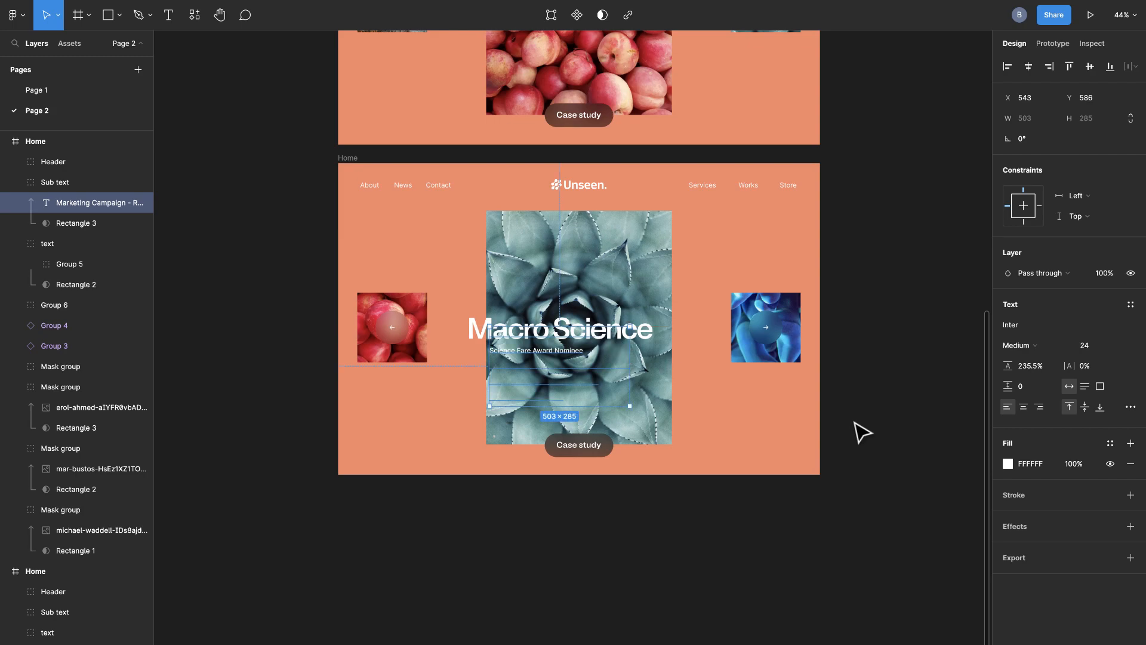
click(860, 444)
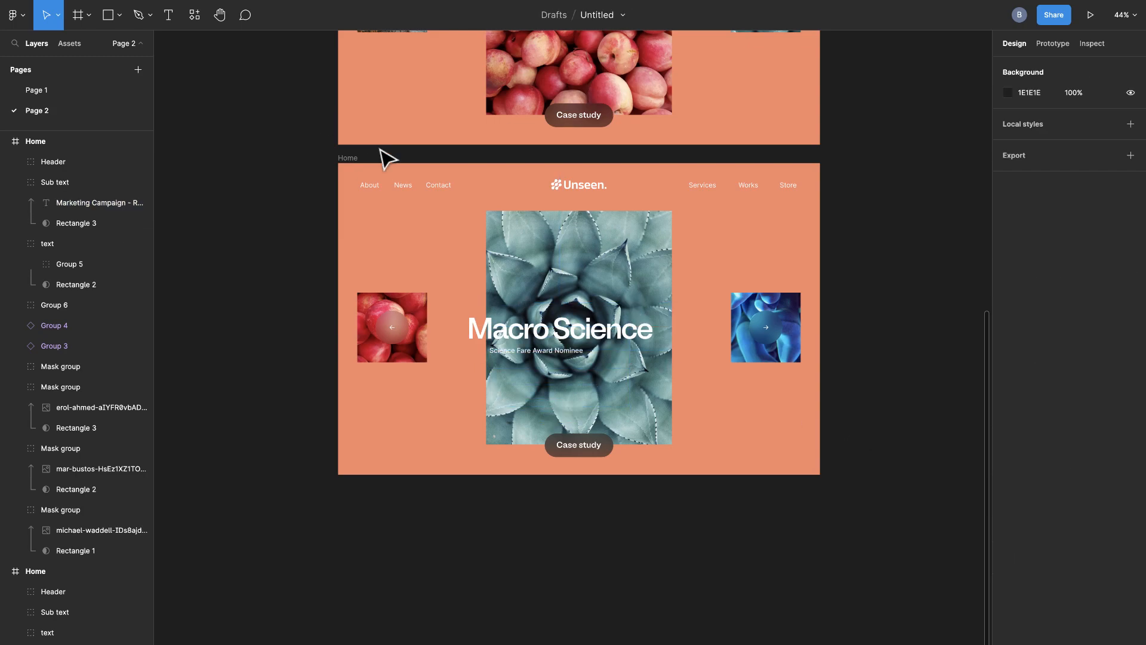
Fill the second Home frame's background with a teal colour sampled from the succulent photo.
click(353, 158)
click(1009, 347)
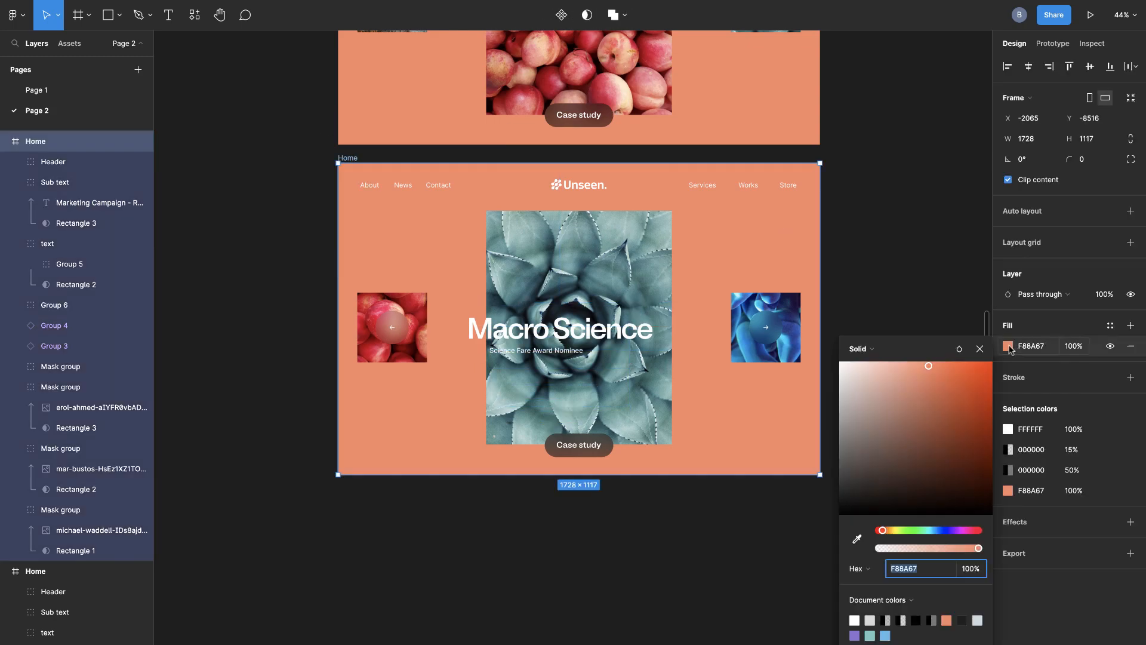
click(858, 540)
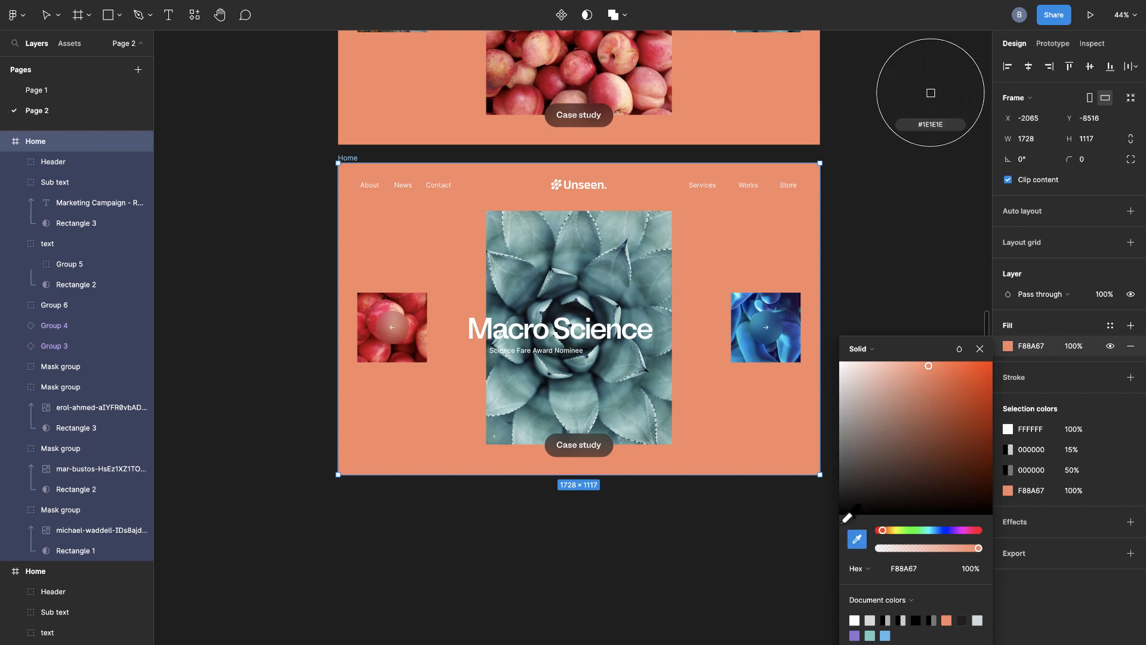
click(658, 267)
click(903, 256)
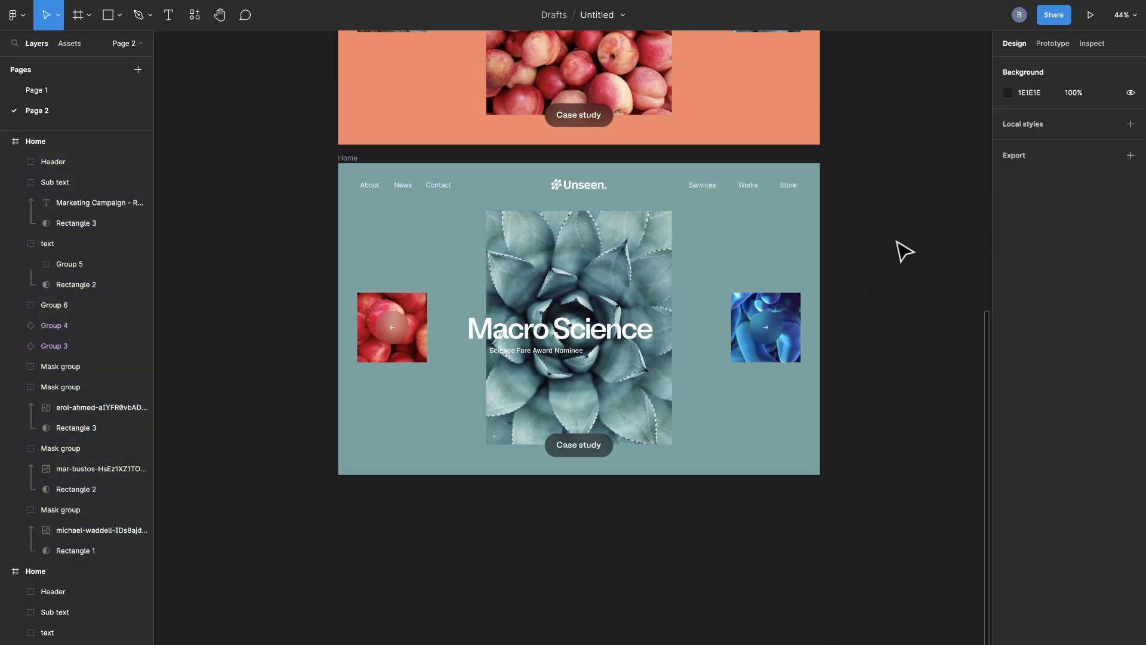
Link the next-arrow button in the Organic farming frame to the Macro Science frame on click, using Smart animate.
scroll(904, 251, up, 3)
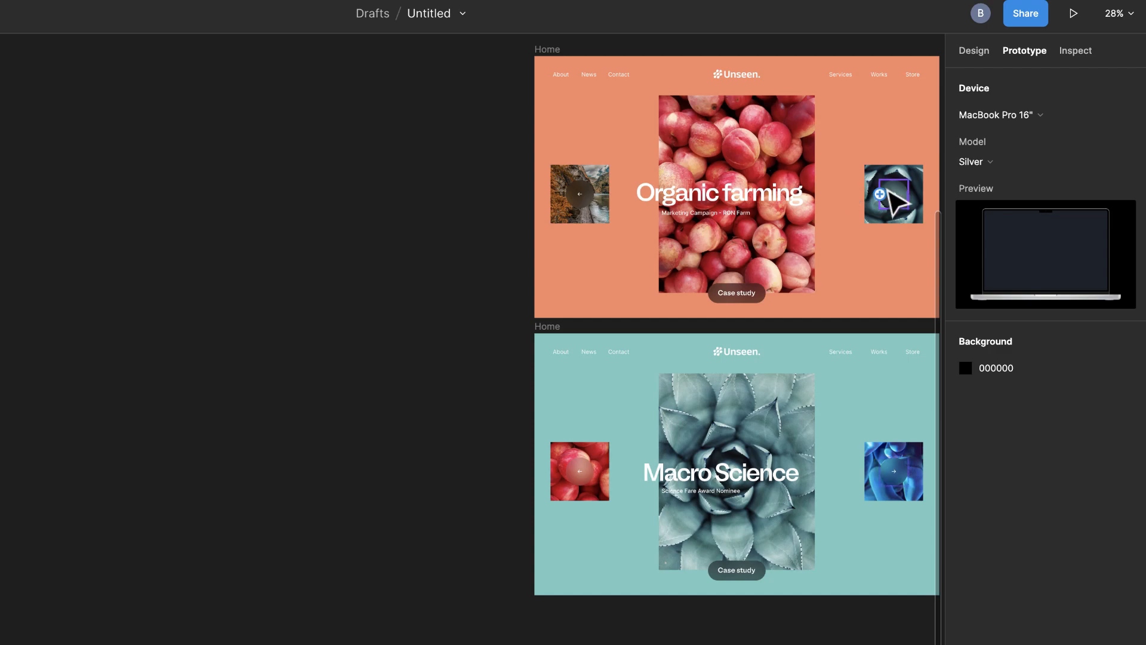
click(888, 190)
drag(896, 203, 785, 417)
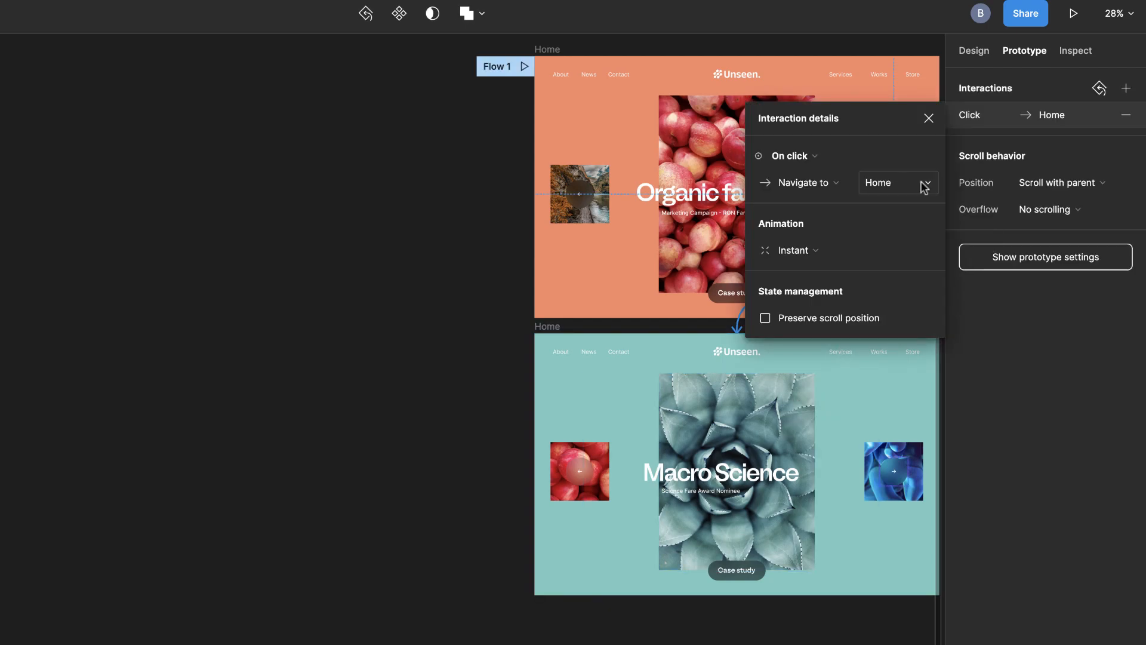
click(825, 245)
click(798, 292)
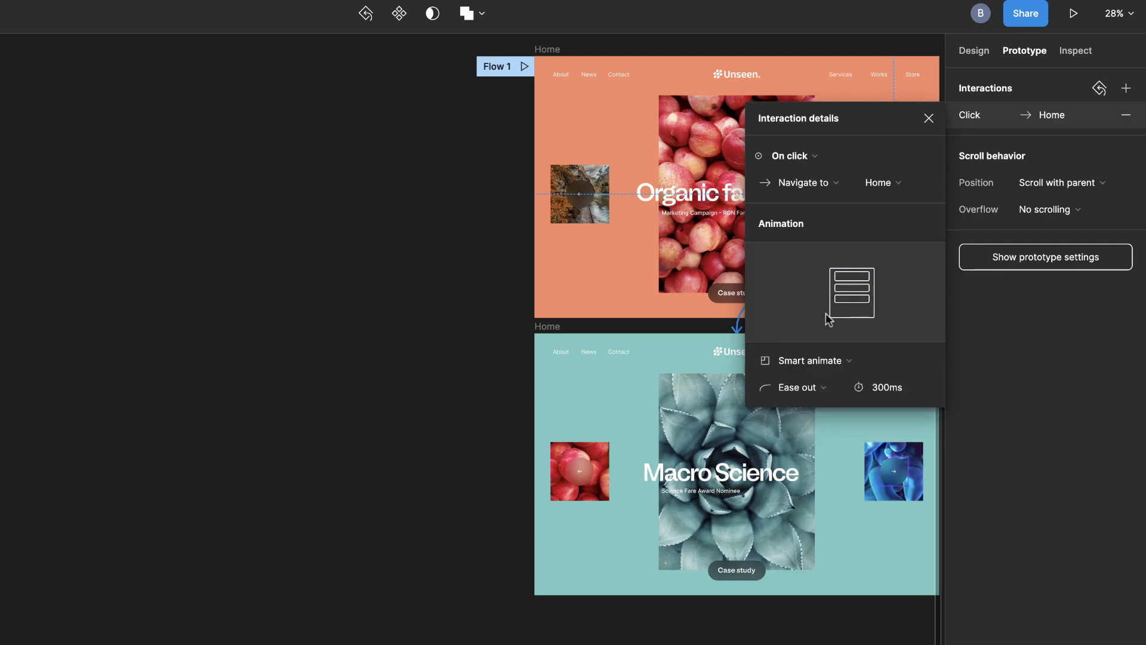
Give the transition a custom S-shaped easing curve with a slow start and end, and set its duration to 1500 ms.
click(818, 391)
click(814, 486)
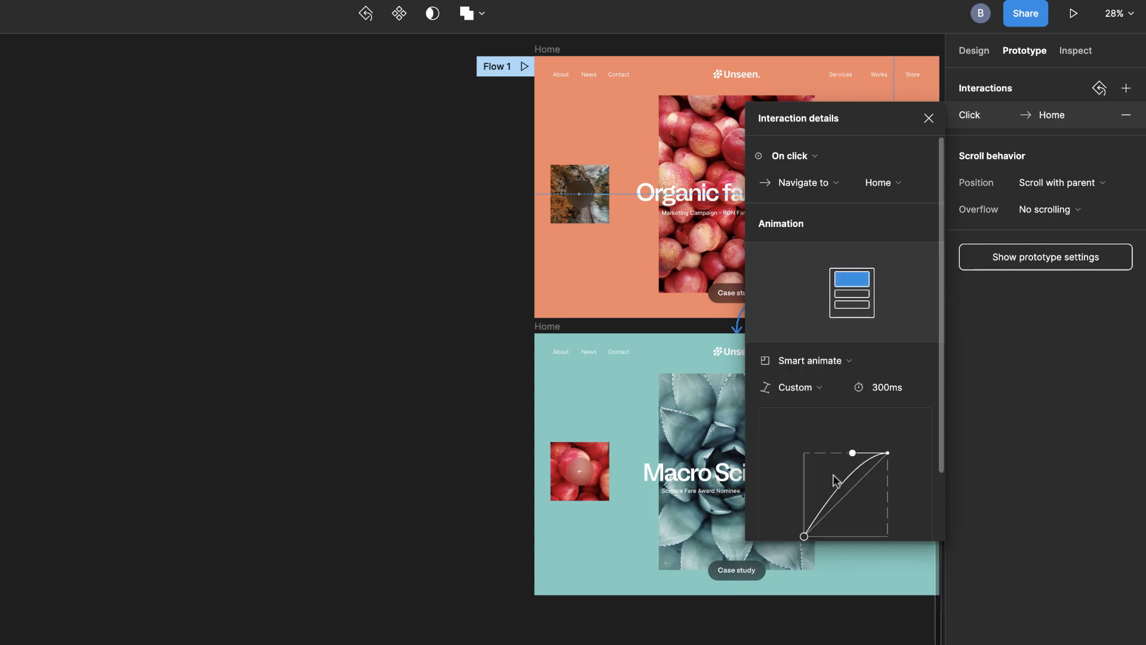
drag(852, 454, 826, 454)
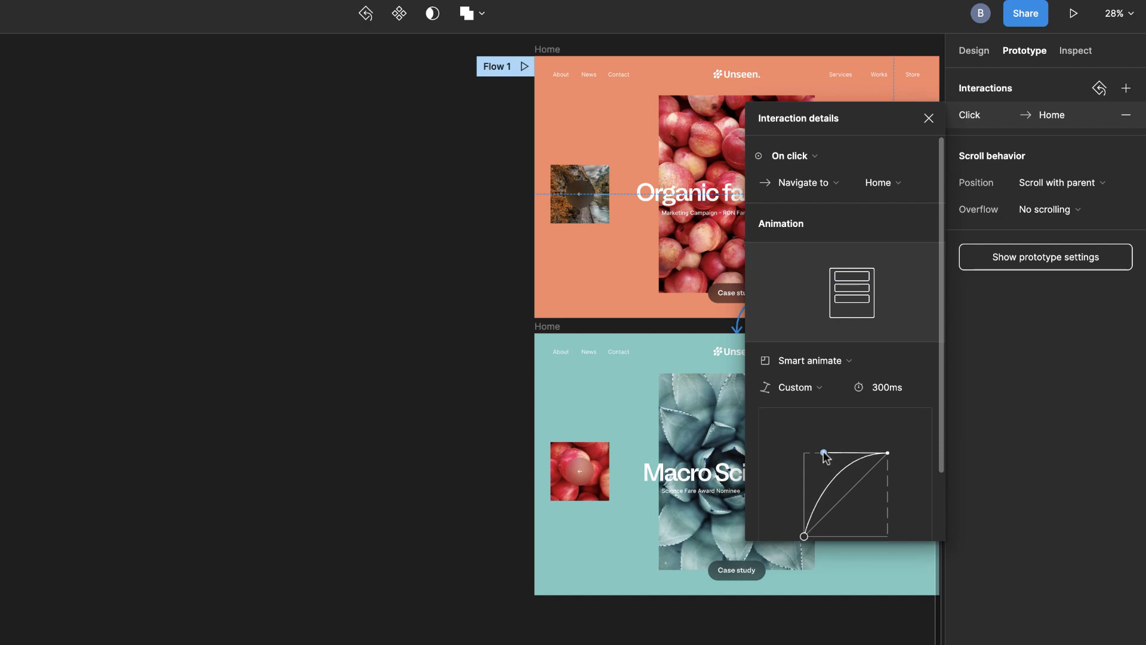
drag(804, 537, 871, 538)
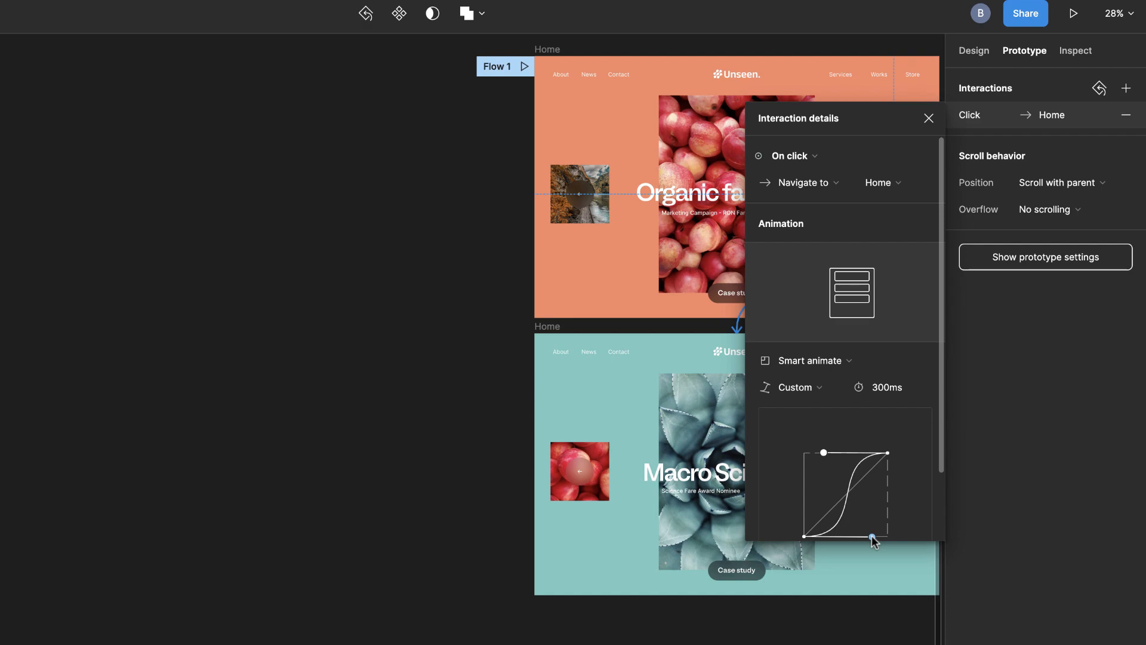
click(901, 394)
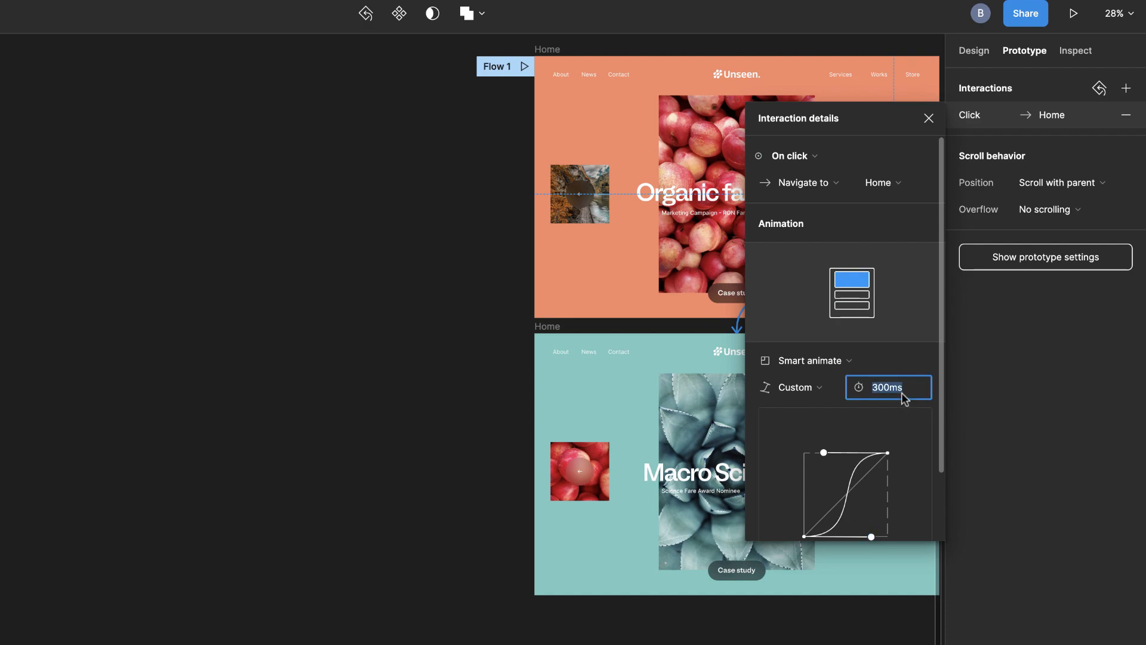
text(1)
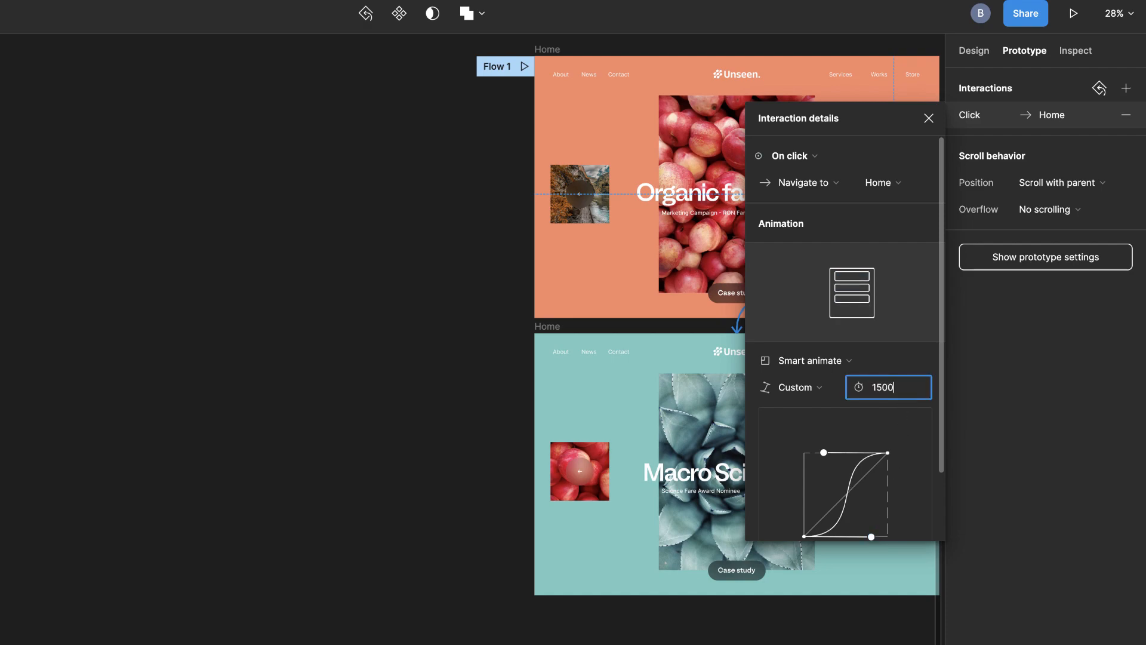
text(500)
key(Return)
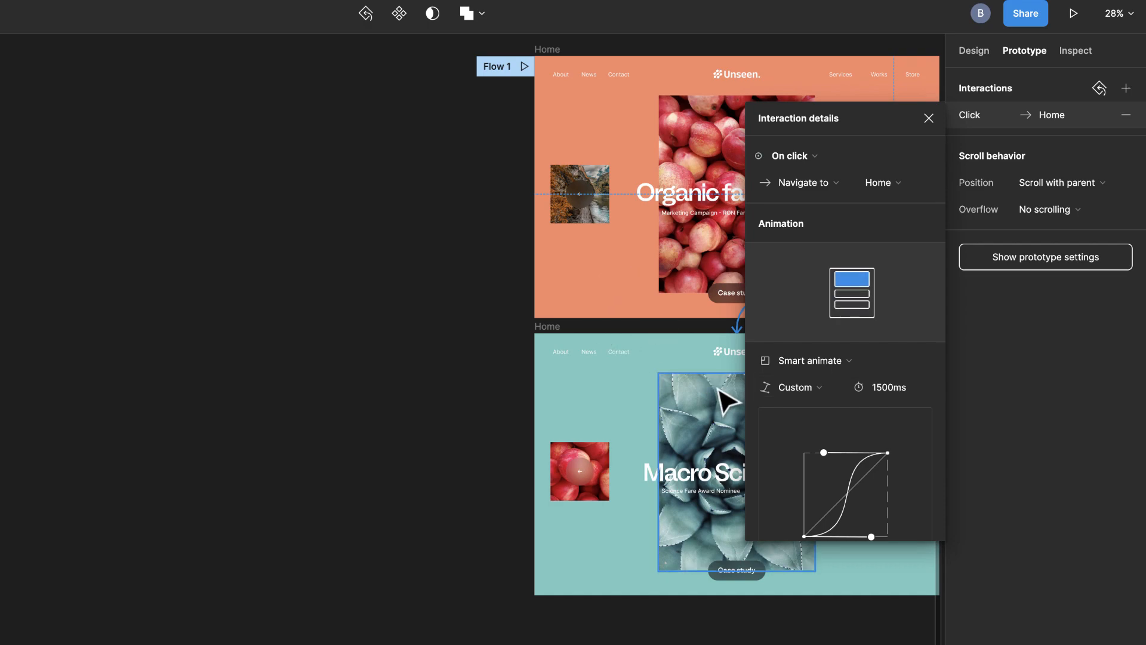
Select the previous-arrow button in the Macro Science frame.
scroll(724, 403, up, 3)
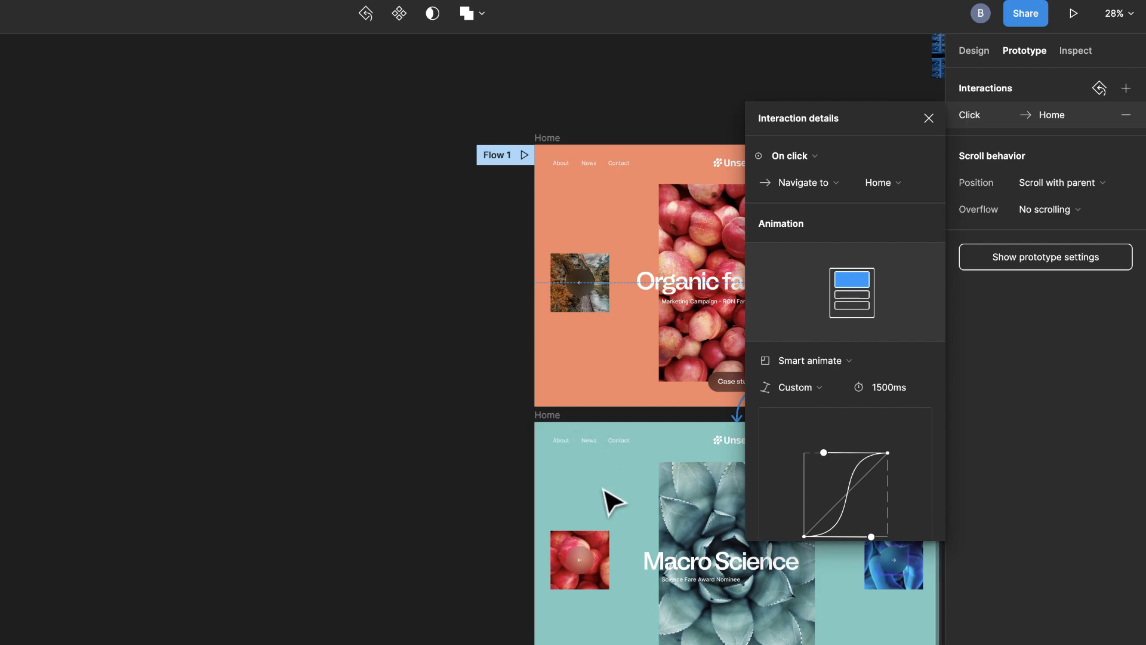
click(589, 558)
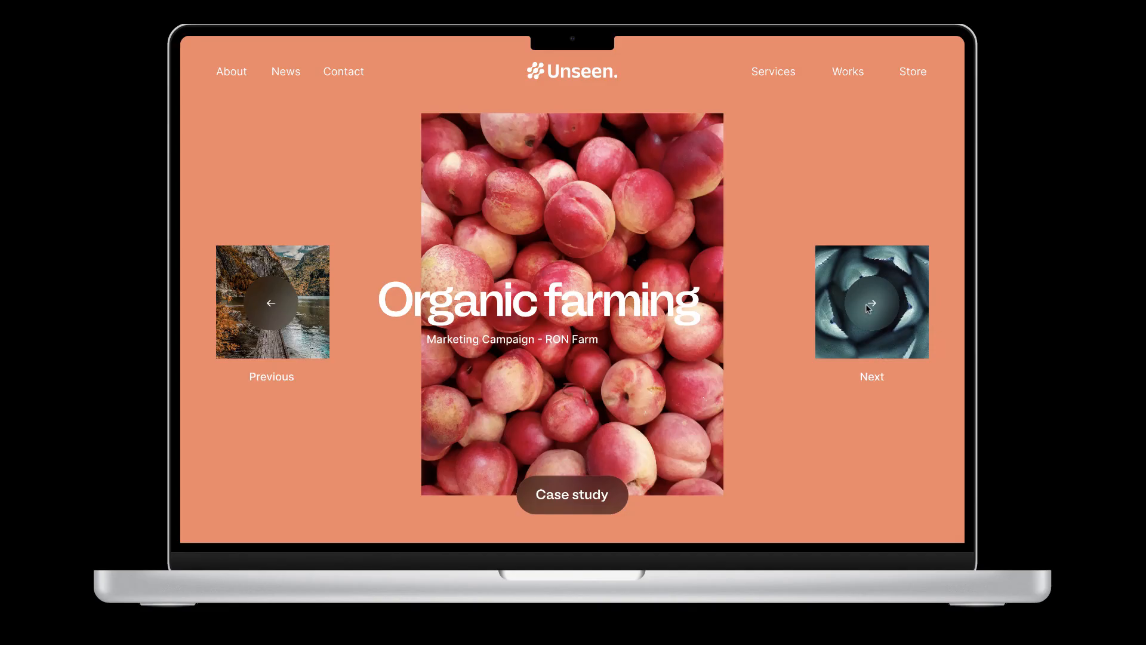
Test the carousel in the prototype preview by advancing repeatedly with the Next arrow and going back with the Previous arrow.
click(869, 306)
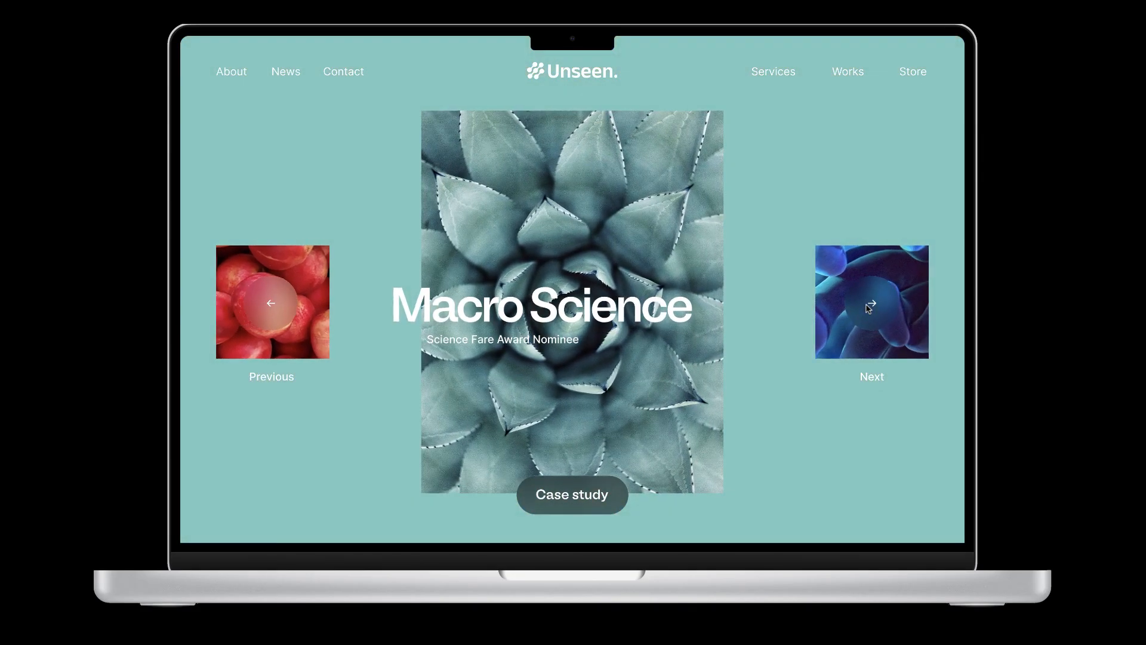
click(869, 305)
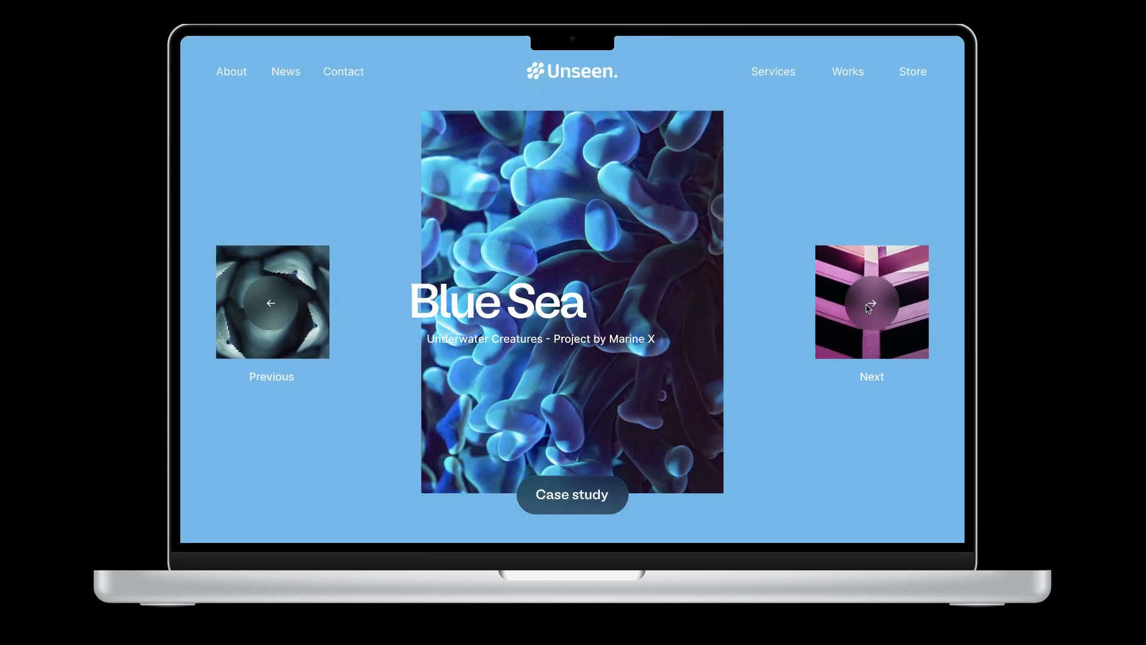
click(869, 309)
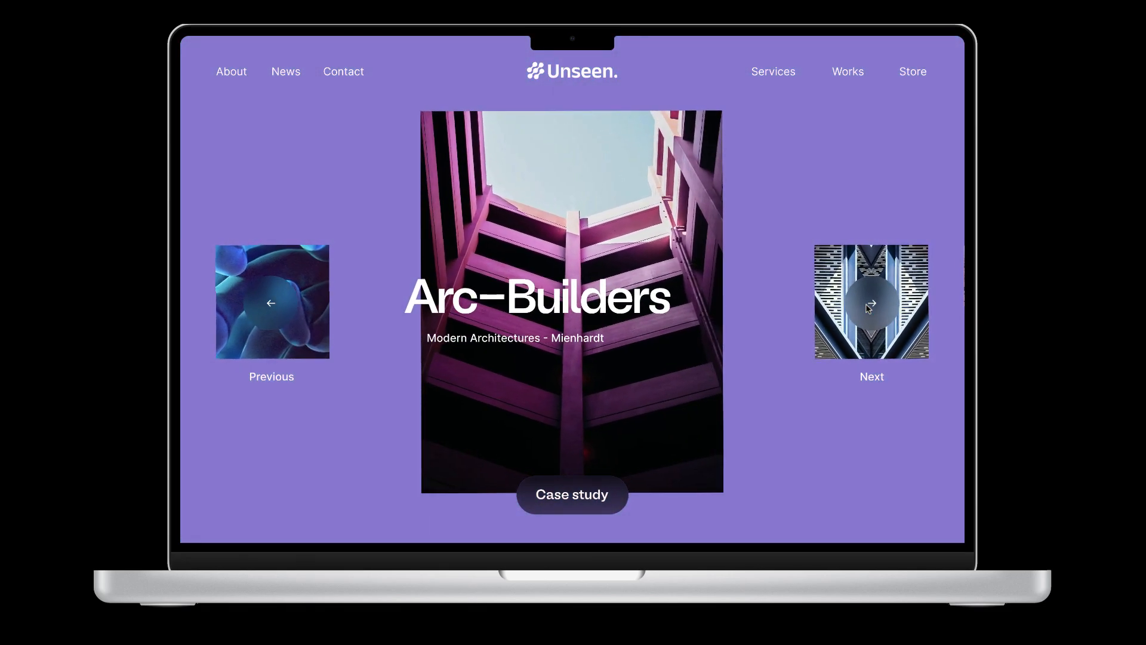
click(869, 308)
click(278, 313)
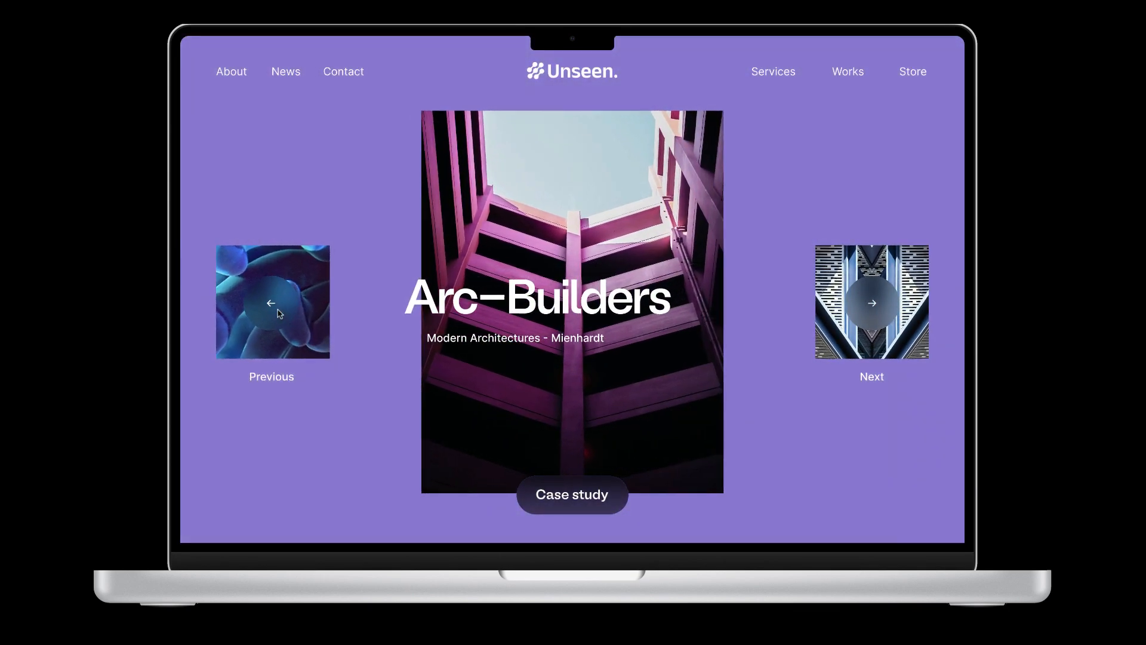